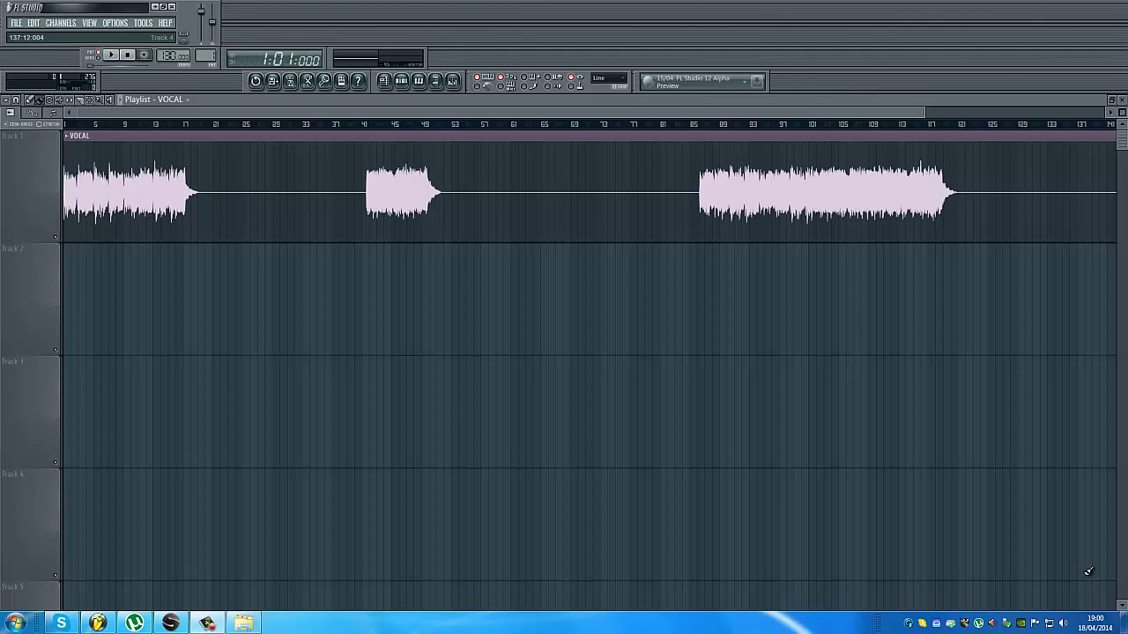
pyautogui.click(67, 145)
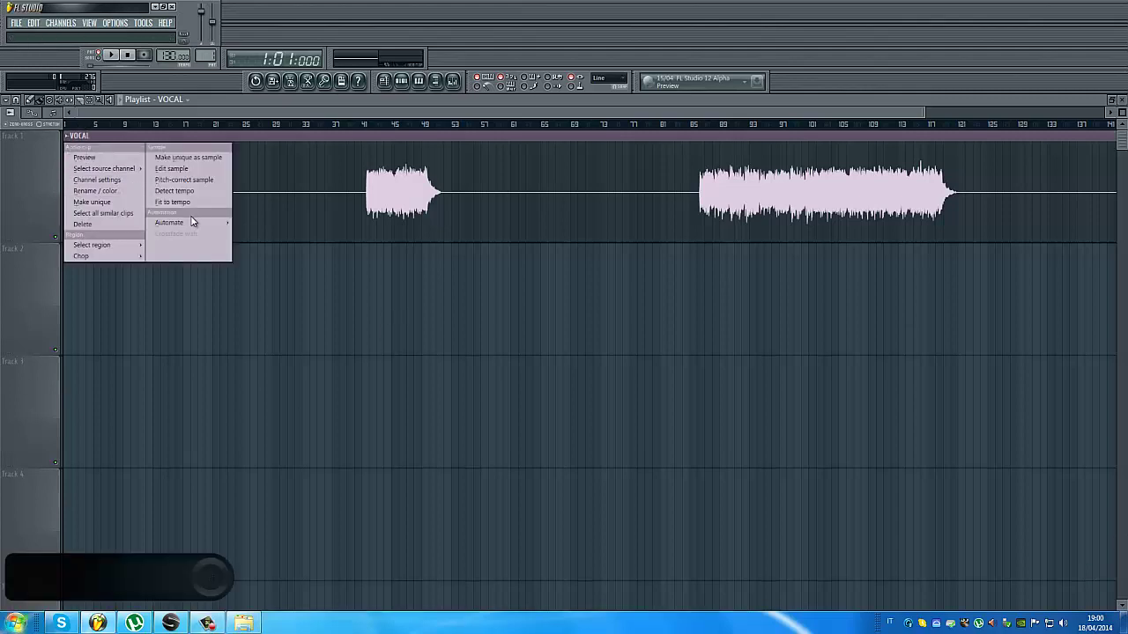
pyautogui.click(174, 192)
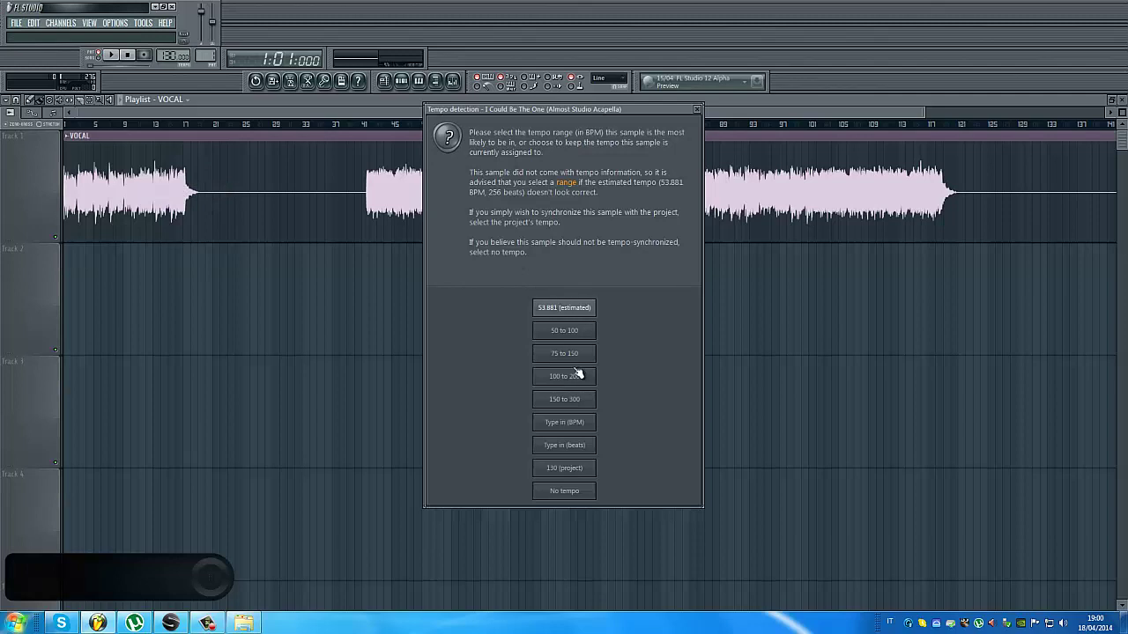
pyautogui.click(697, 109)
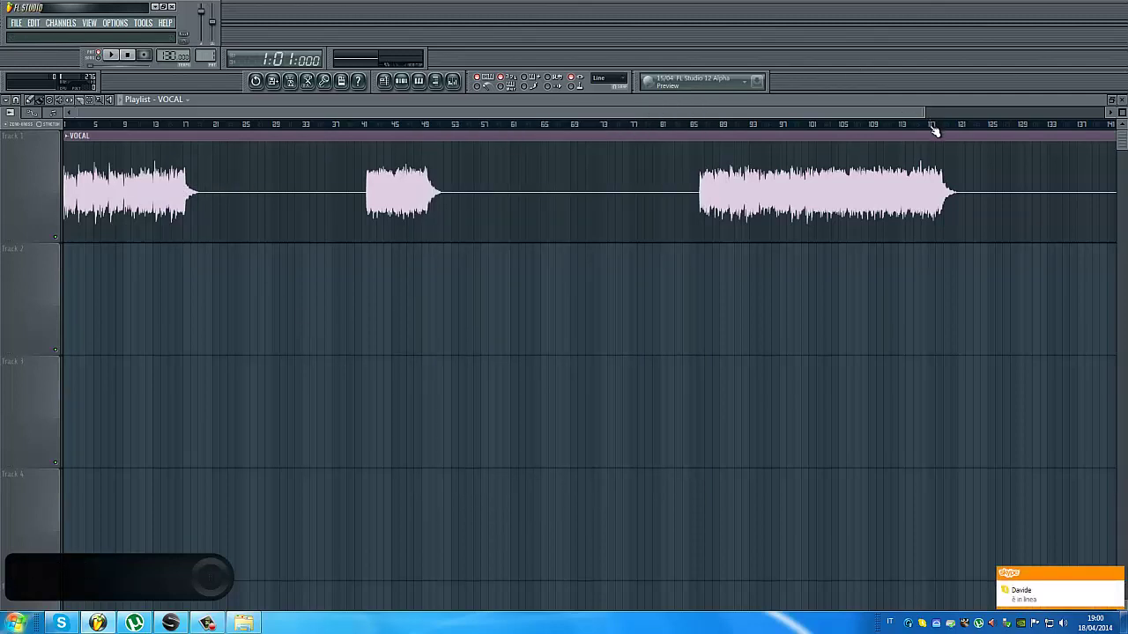
# Play the opening of the VOCAL clip and inspect its waveform against the bar grid
pyautogui.moveTo(953, 115); pyautogui.dragTo(247, 115)
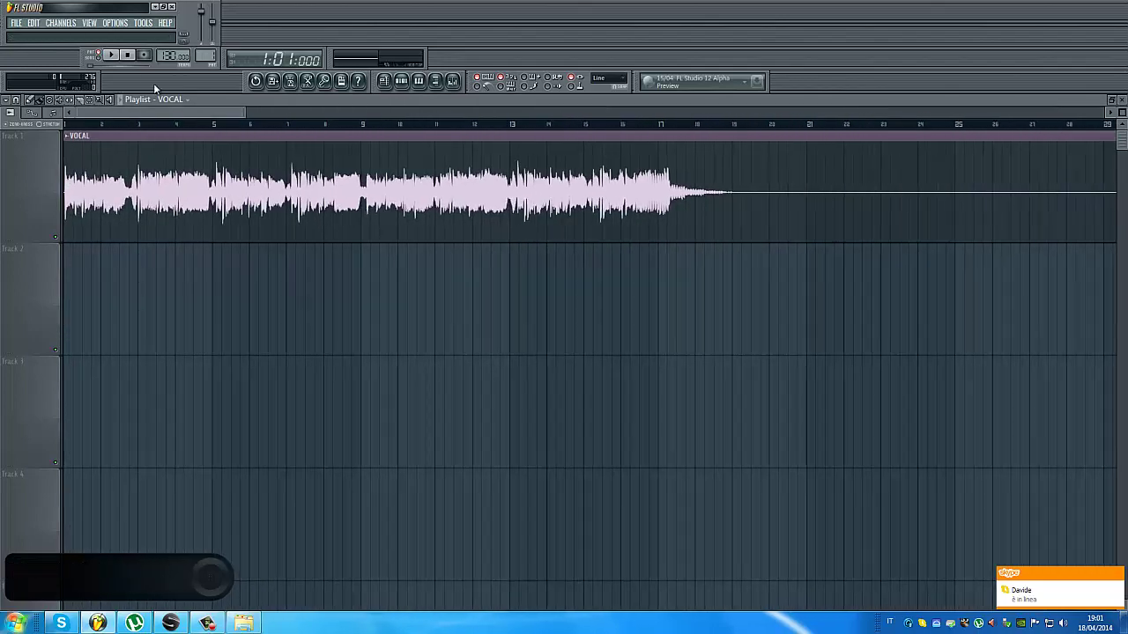
pyautogui.click(114, 56)
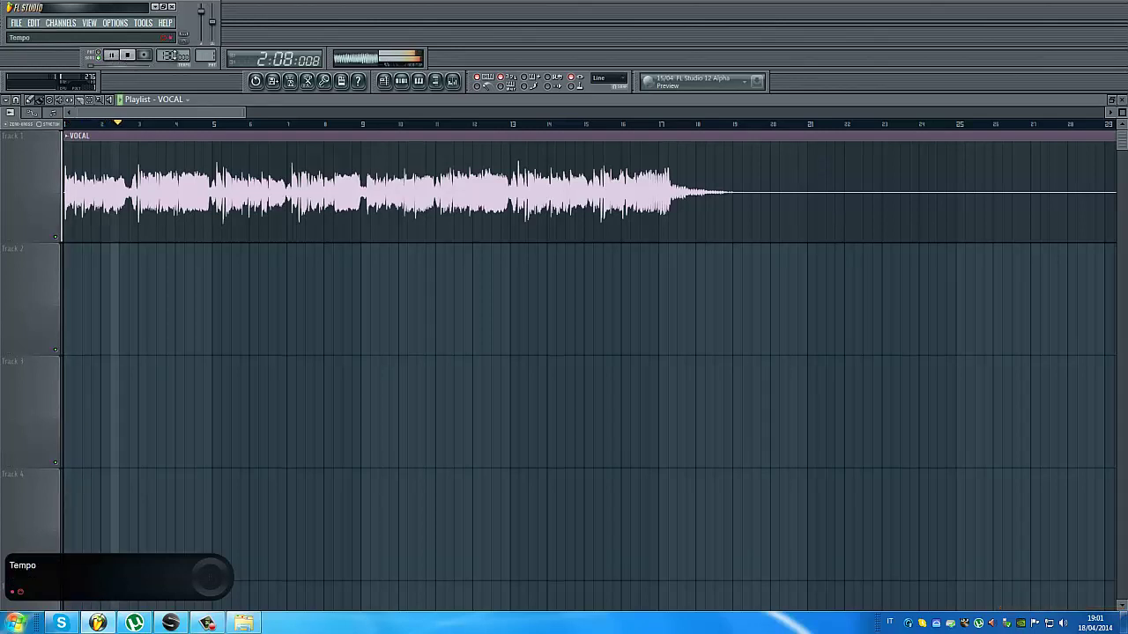
pyautogui.press('space')
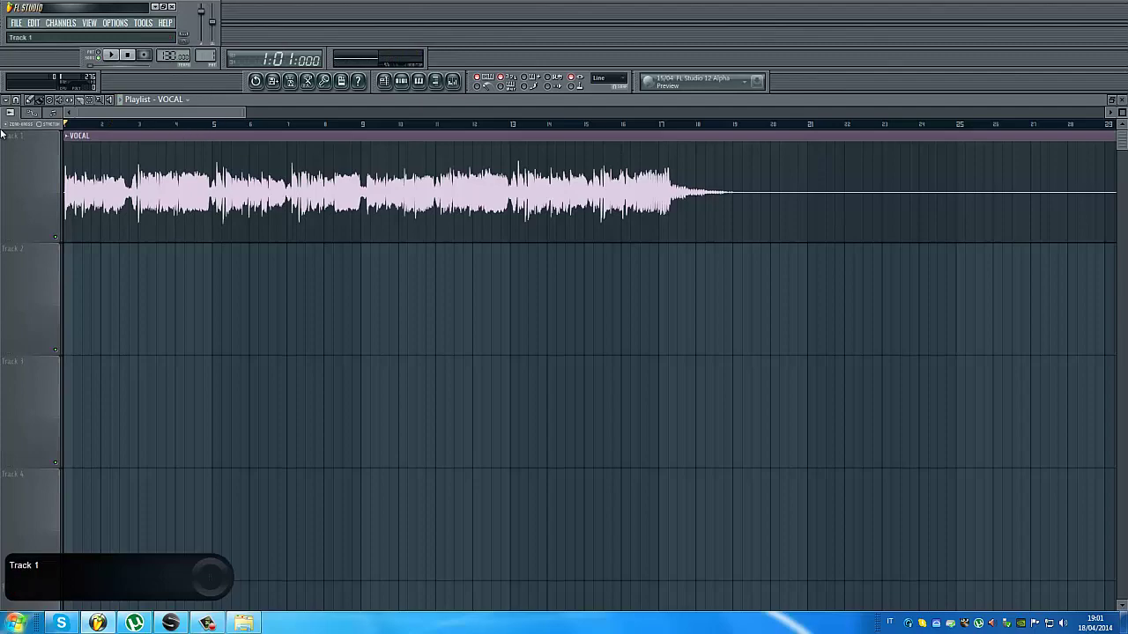
pyautogui.moveTo(244, 119); pyautogui.dragTo(1118, 176)
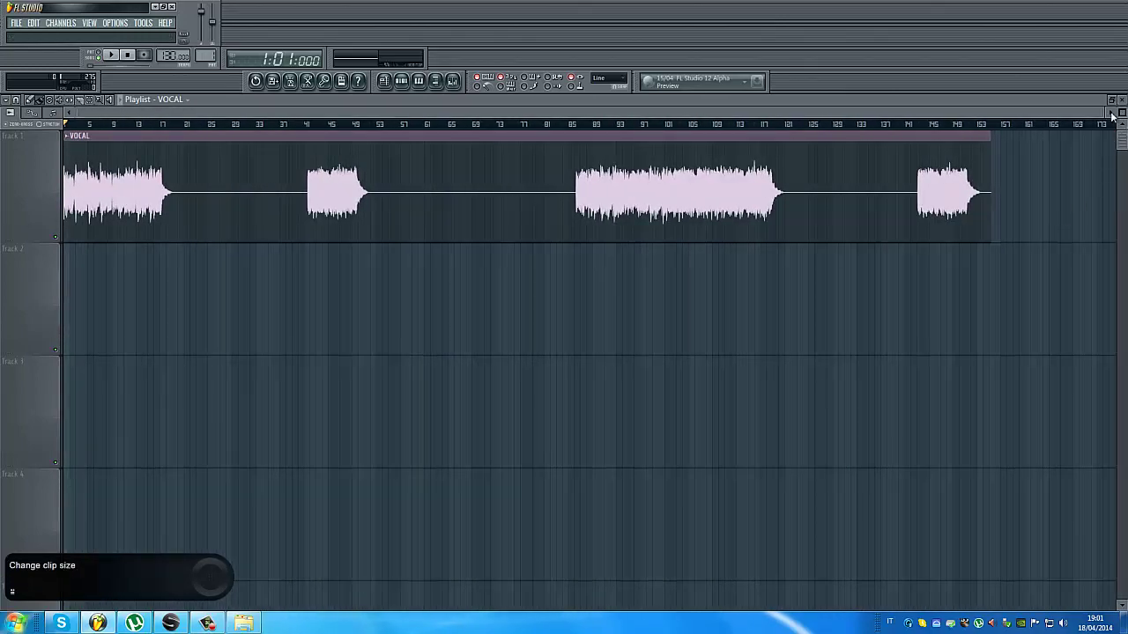
pyautogui.moveTo(1106, 113); pyautogui.dragTo(290, 251)
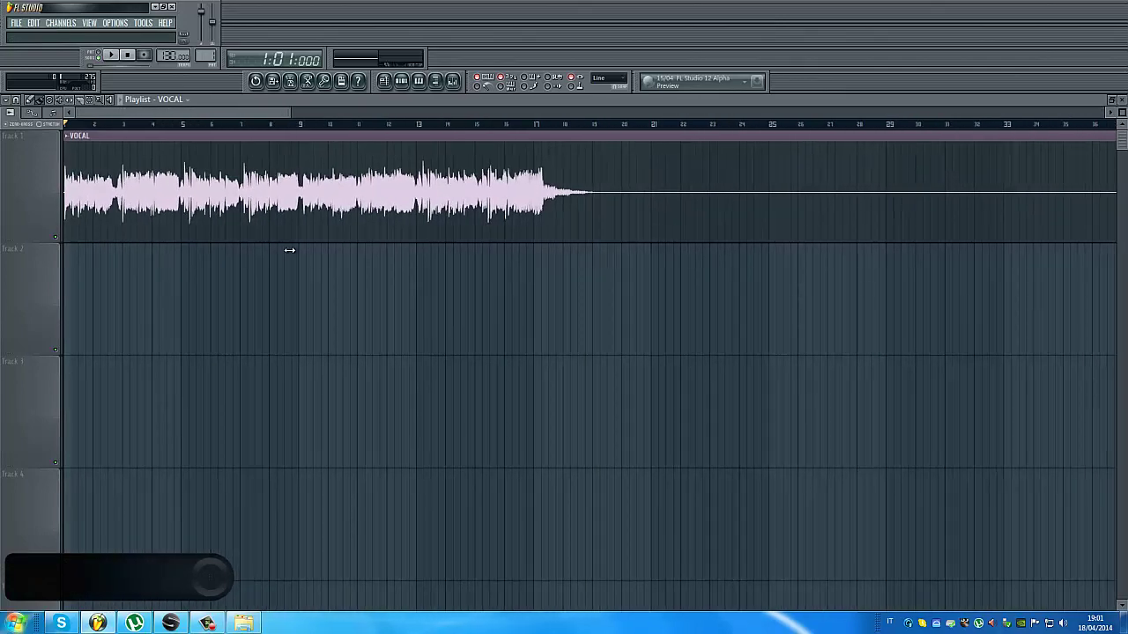
pyautogui.moveTo(290, 250); pyautogui.dragTo(289, 250)
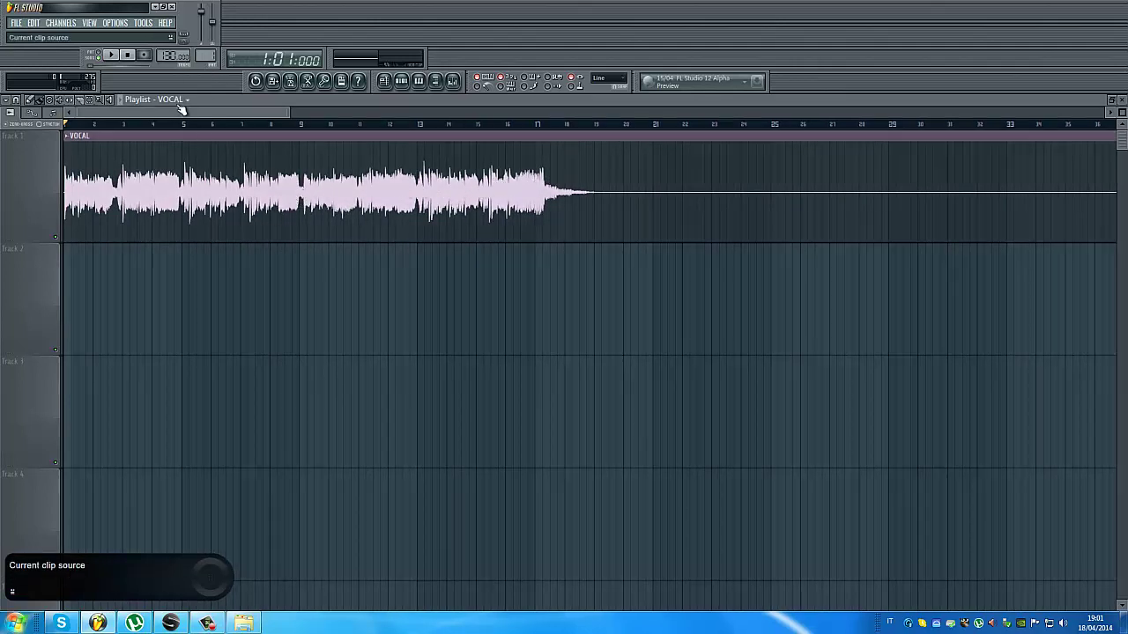
# Close the playlist and load Edison into the first effect slot of mixer track Insert 5
pyautogui.click(1121, 101)
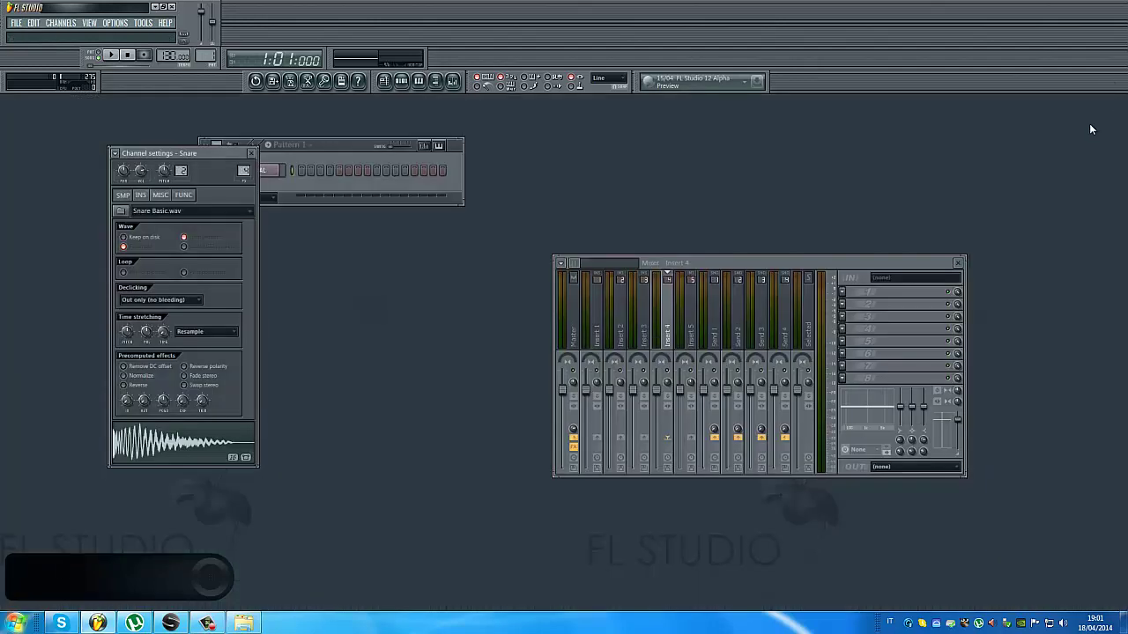
pyautogui.click(699, 302)
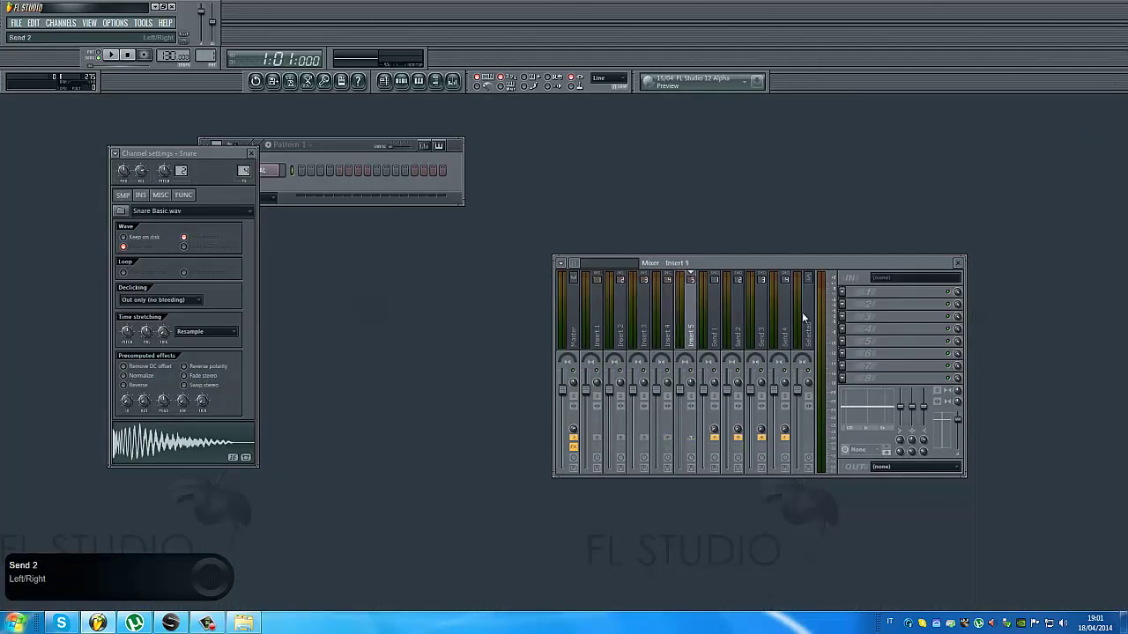
pyautogui.click(842, 291)
pyautogui.press('e')
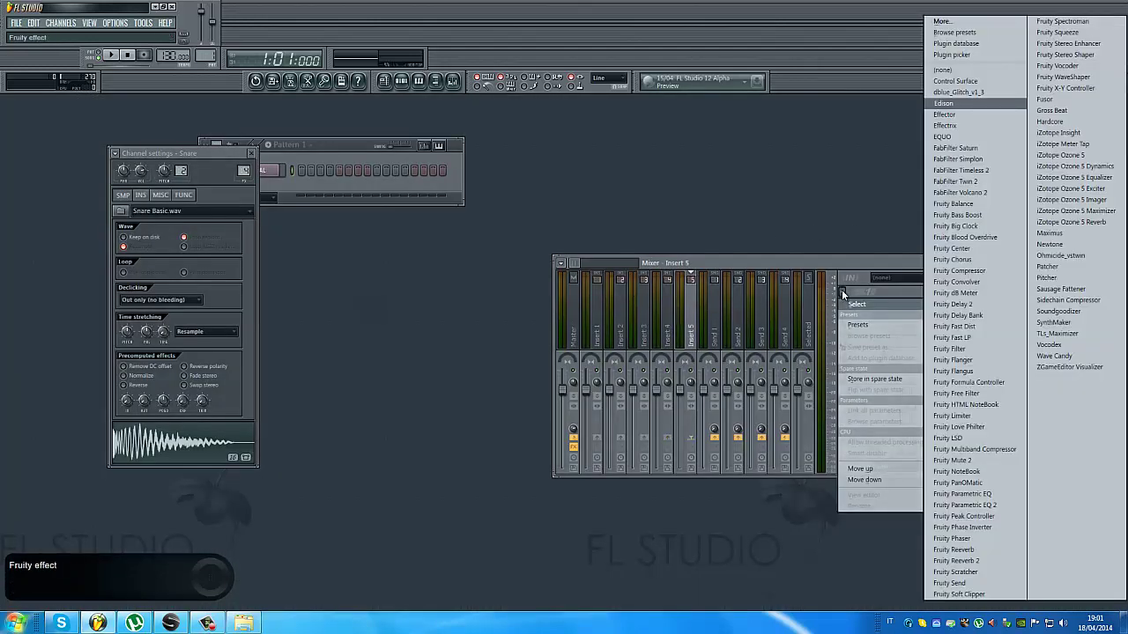
pyautogui.press('Return')
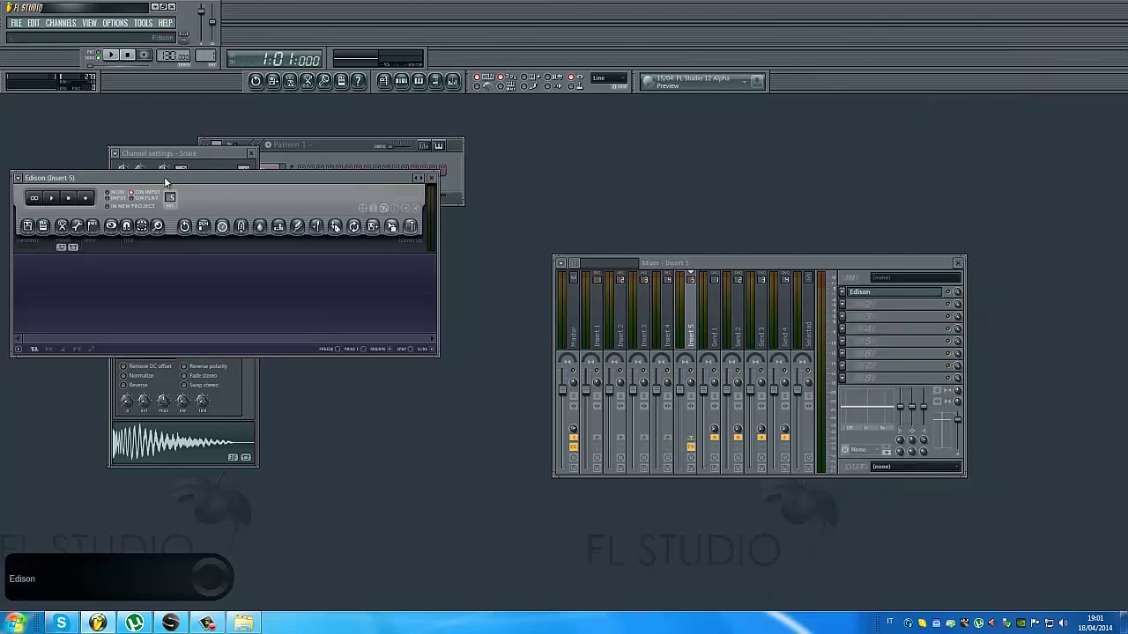
# Normalize the VOCAL audio clip and load its sample into Edison
pyautogui.moveTo(130, 176); pyautogui.dragTo(604, 169)
pyautogui.click(264, 169)
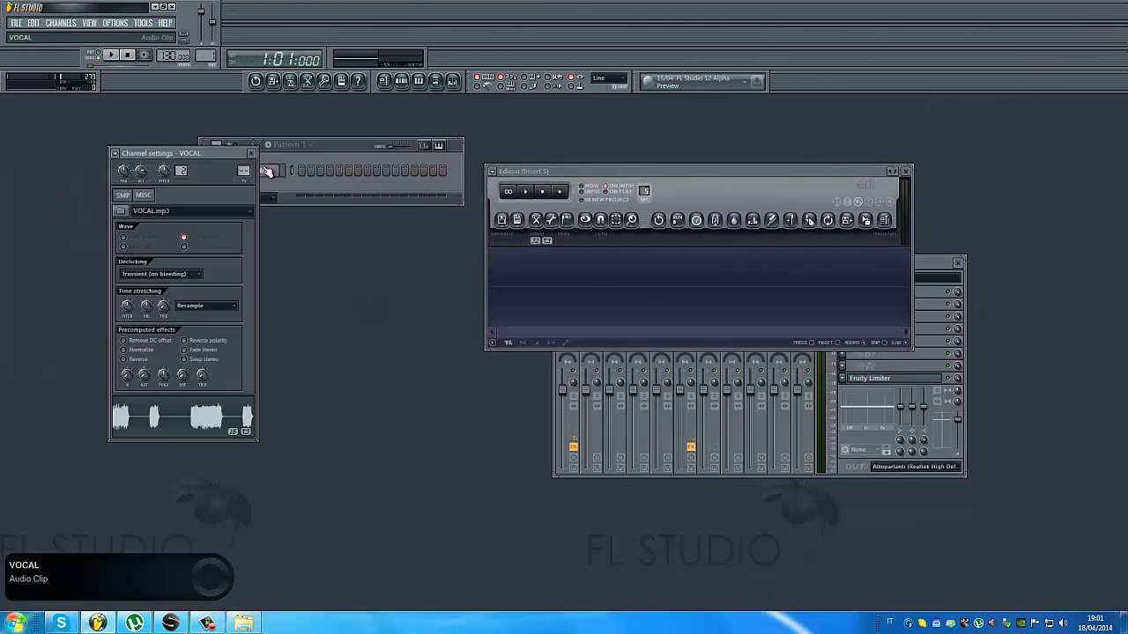
pyautogui.click(135, 350)
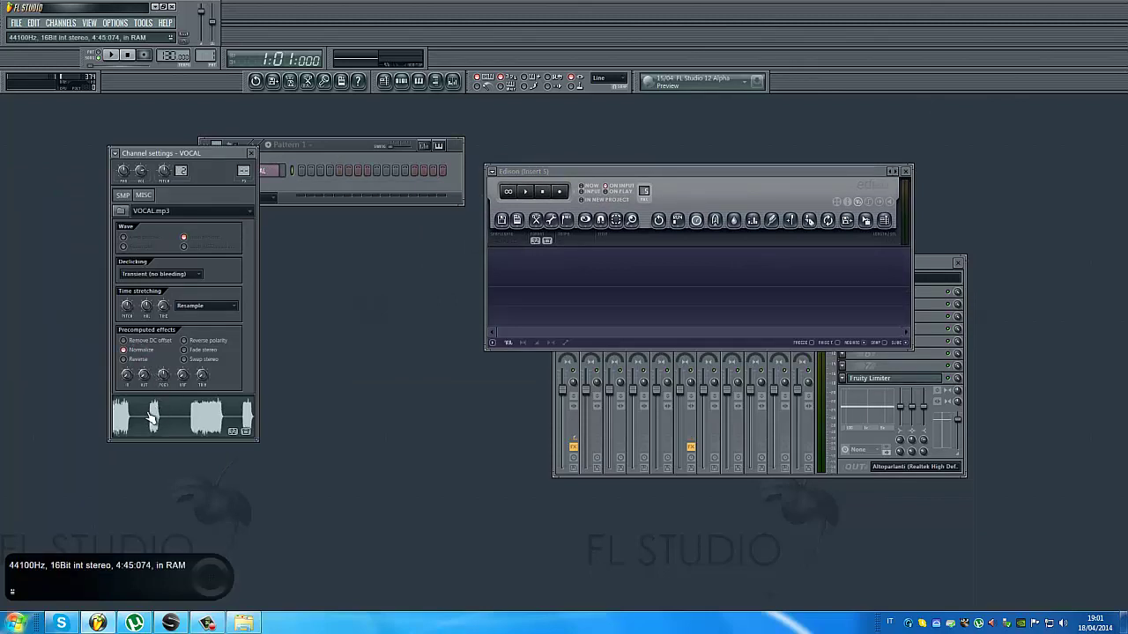
pyautogui.moveTo(151, 419); pyautogui.dragTo(554, 261)
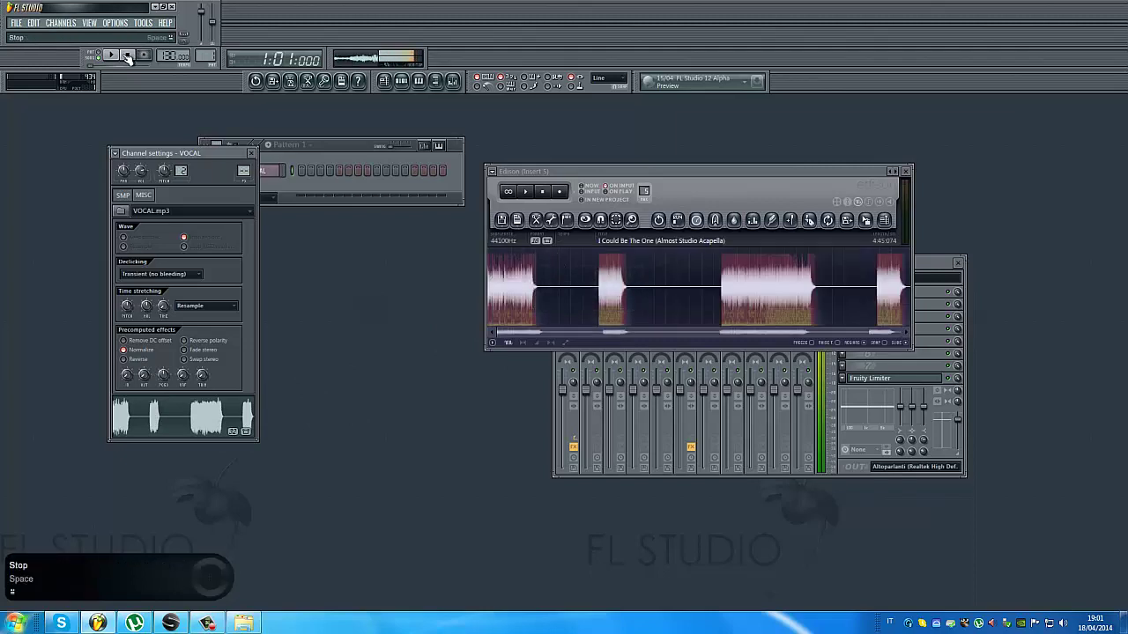
pyautogui.moveTo(553, 172); pyautogui.dragTo(280, 229)
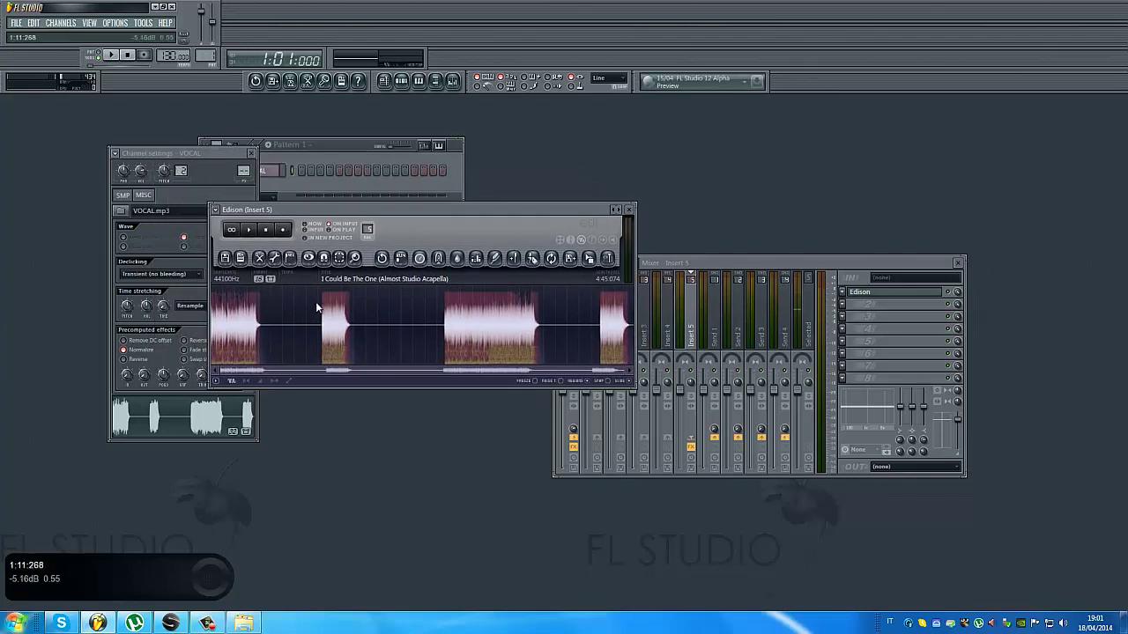
# Autodetect the sample's tempo with the detection for songs with variable tempo, autodetect its middle note, and accept the sample properties
pyautogui.click(294, 275)
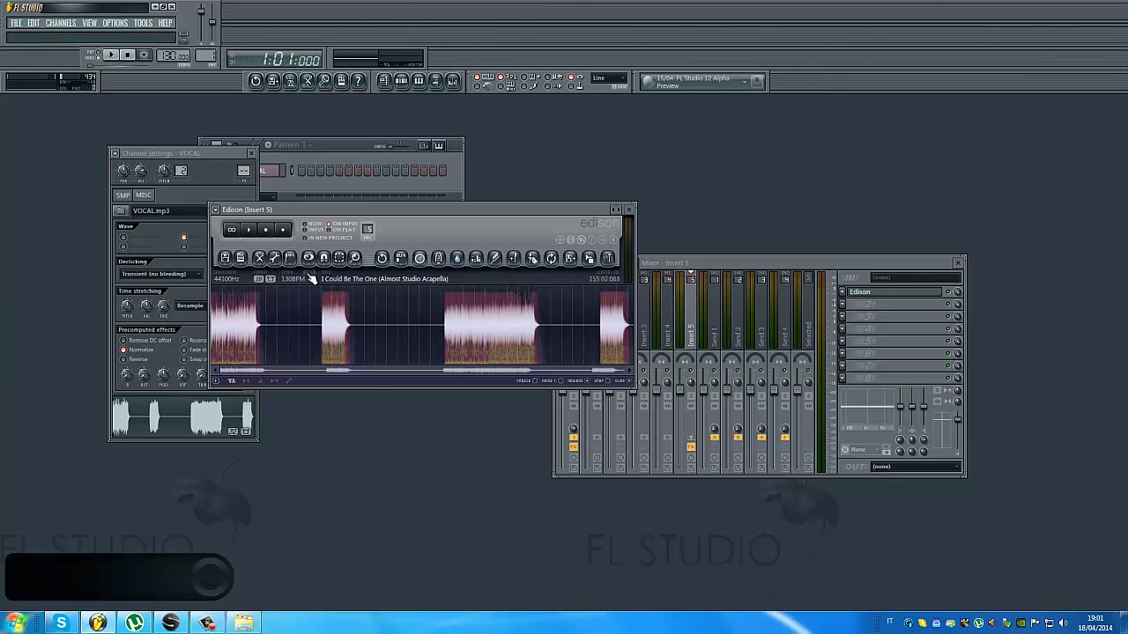
pyautogui.click(295, 277)
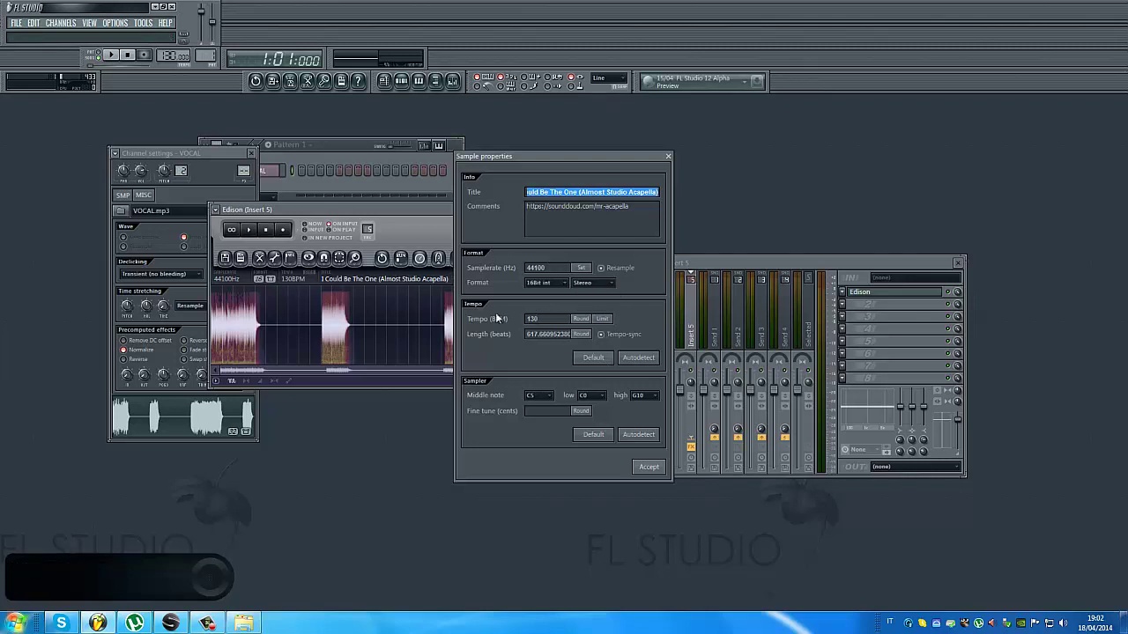
pyautogui.click(632, 360)
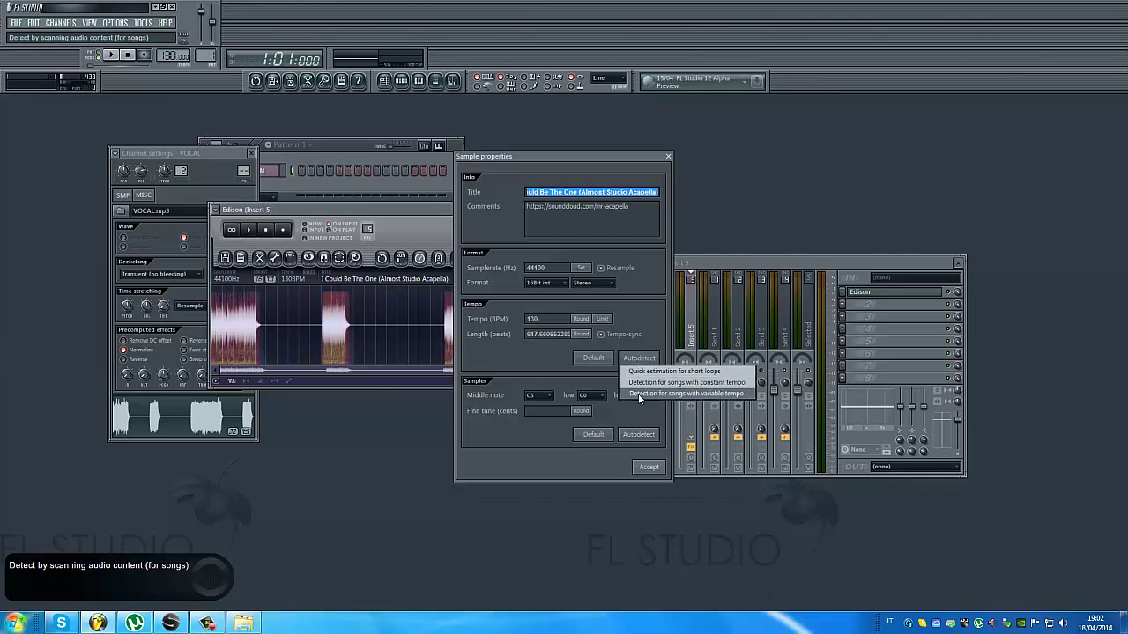
pyautogui.click(638, 394)
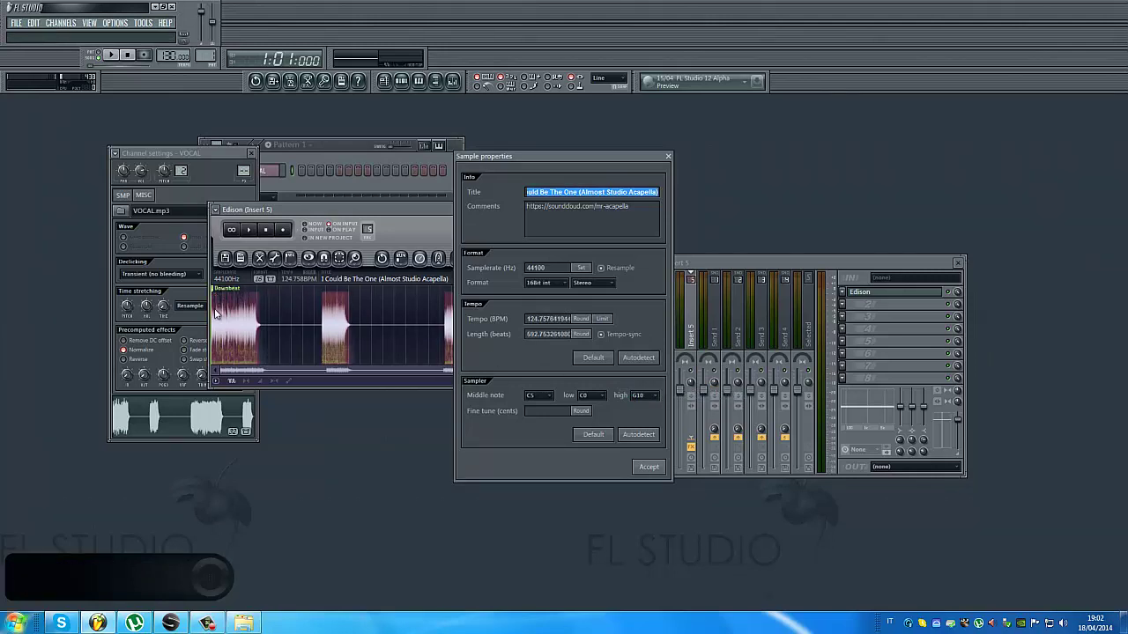
pyautogui.click(649, 435)
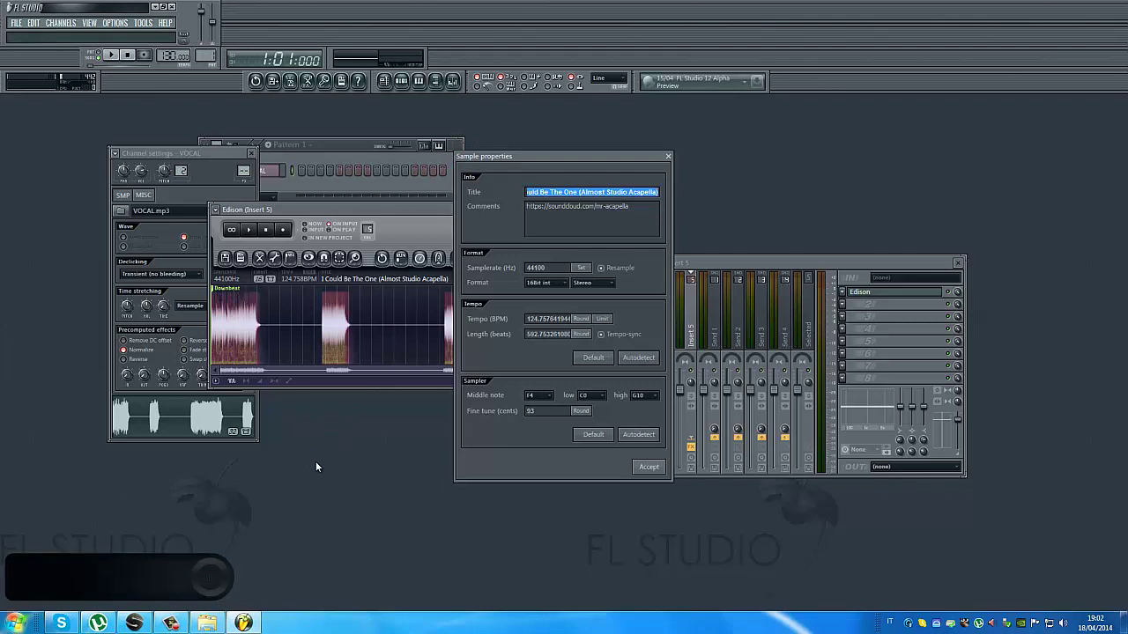
pyautogui.click(643, 470)
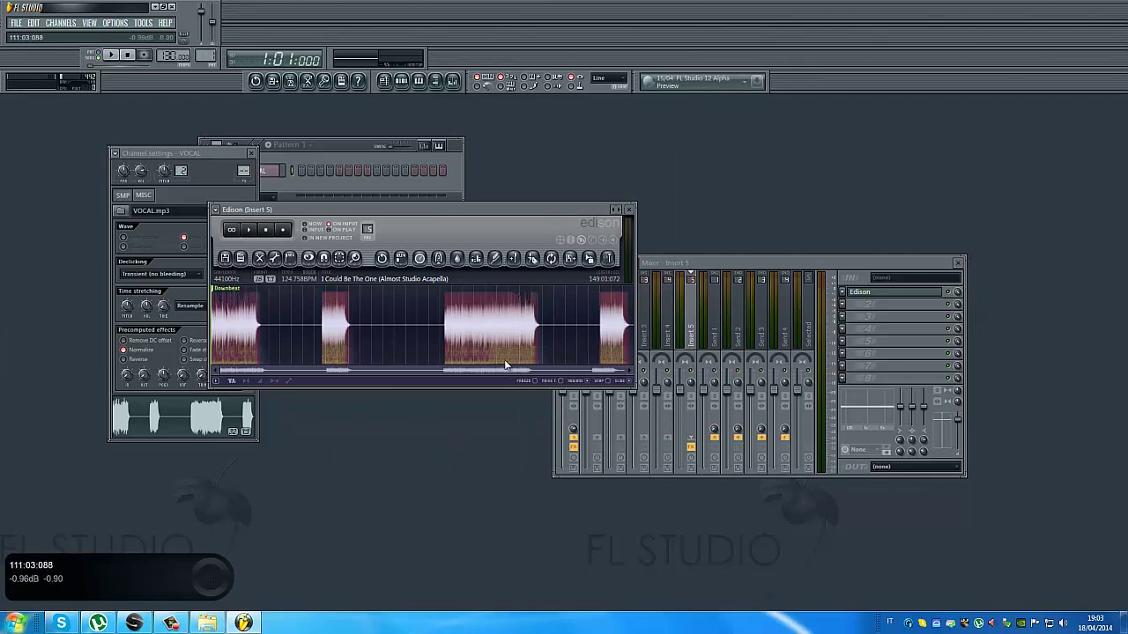
# Check the Downbeat marker at the start of the vocal and send the sample from Edison to the playlist as an audio clip
pyautogui.scroll(3, 353, 315)
pyautogui.moveTo(362, 370); pyautogui.dragTo(178, 363)
pyautogui.scroll(2, 268, 323)
pyautogui.moveTo(263, 372); pyautogui.dragTo(22, 403)
pyautogui.scroll(1, 247, 330)
pyautogui.scroll(2, 246, 329)
pyautogui.moveTo(233, 370)
pyautogui.mouseDown()
pyautogui.moveTo(206, 373)
pyautogui.moveTo(231, 381)
pyautogui.moveTo(213, 367)
pyautogui.mouseUp()
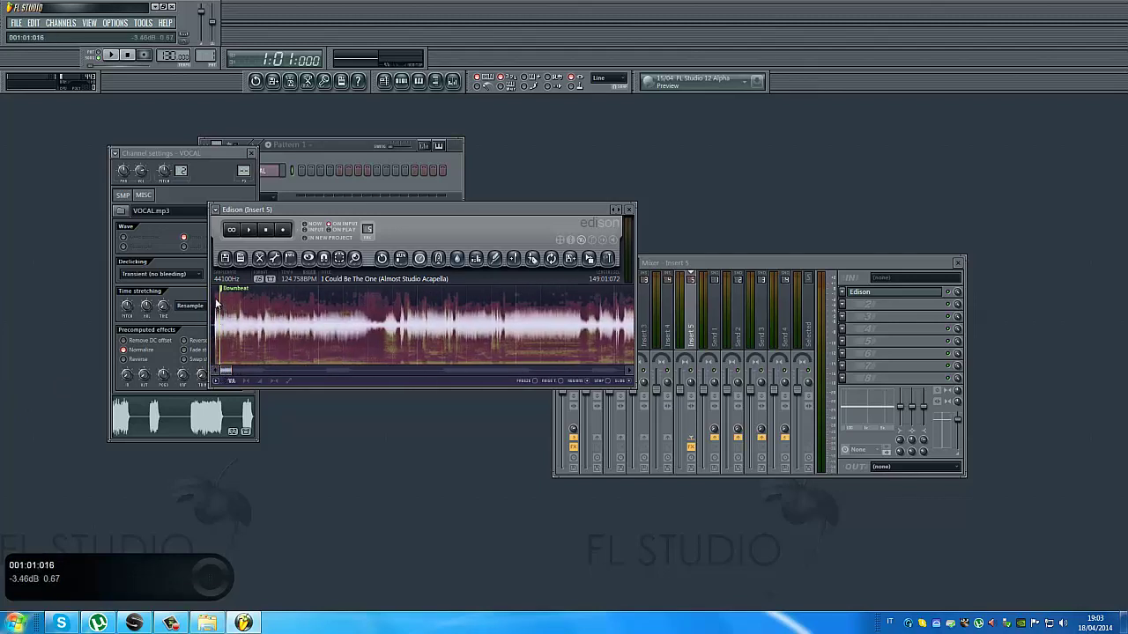
pyautogui.click(608, 261)
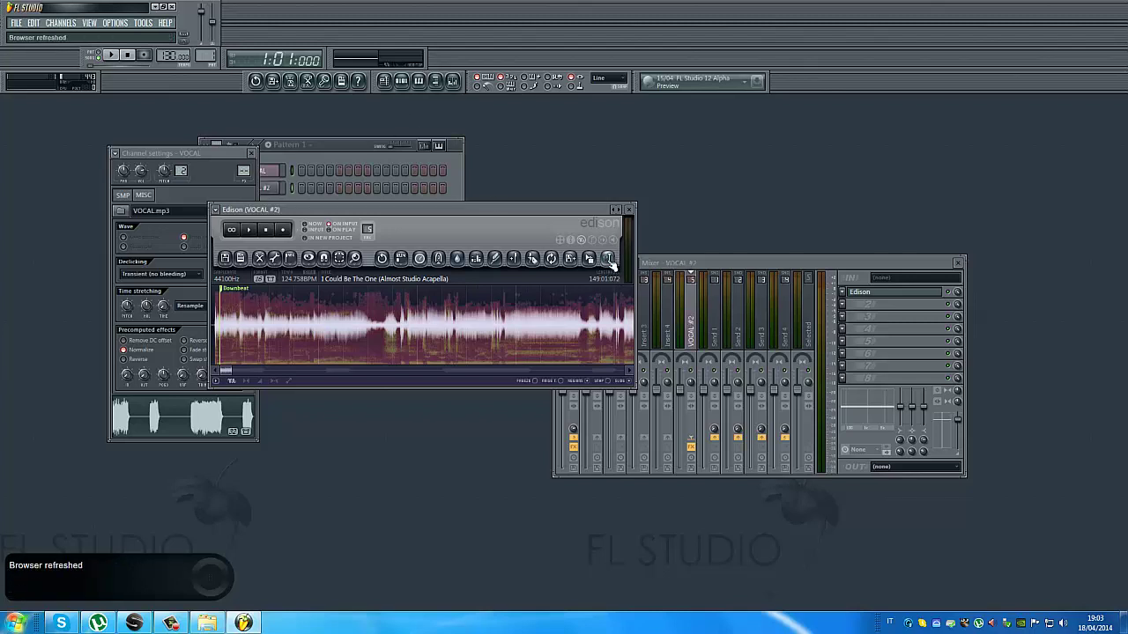
# Delete the original VOCAL clip from the playlist and move the VOCAL #2 clip to Track 1 at bar 1
pyautogui.click(383, 84)
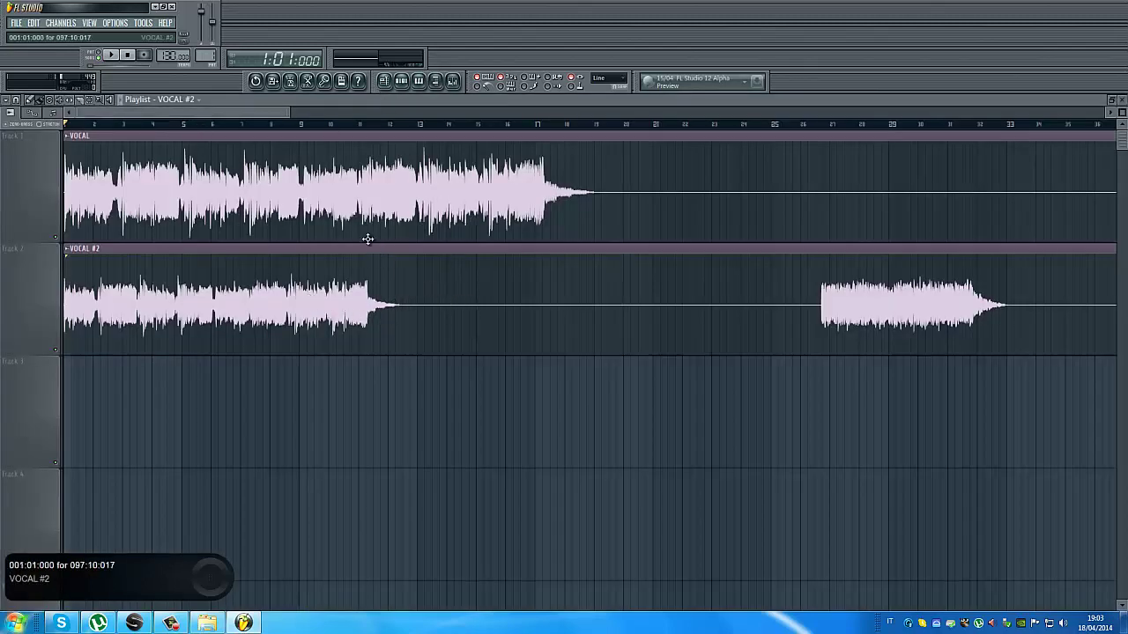
pyautogui.rightClick(304, 202)
pyautogui.moveTo(244, 280); pyautogui.dragTo(205, 133)
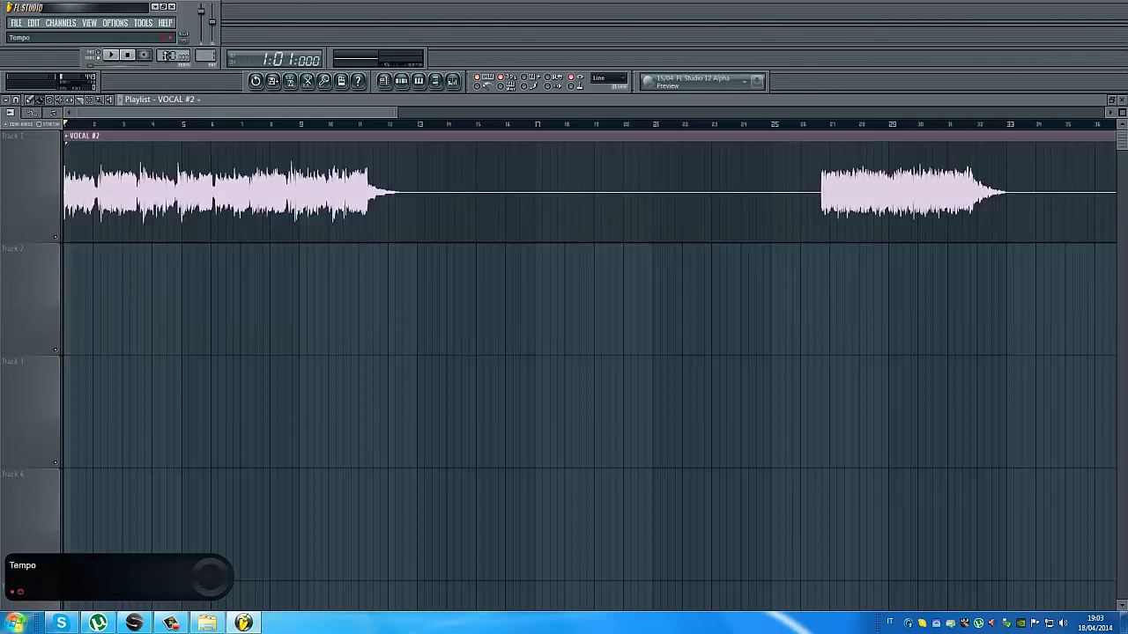
# Set the project tempo to 140 BPM and fit the VOCAL #2 clip to it using the embedded 124.758 BPM
pyautogui.moveTo(164, 54); pyautogui.dragTo(161, 32)
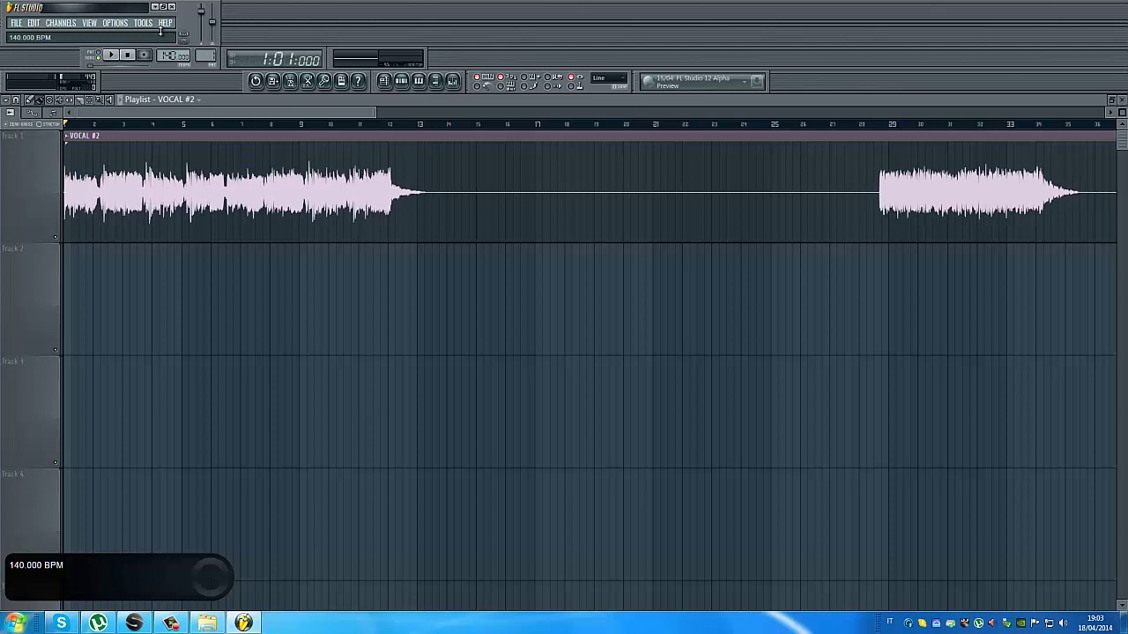
pyautogui.click(69, 138)
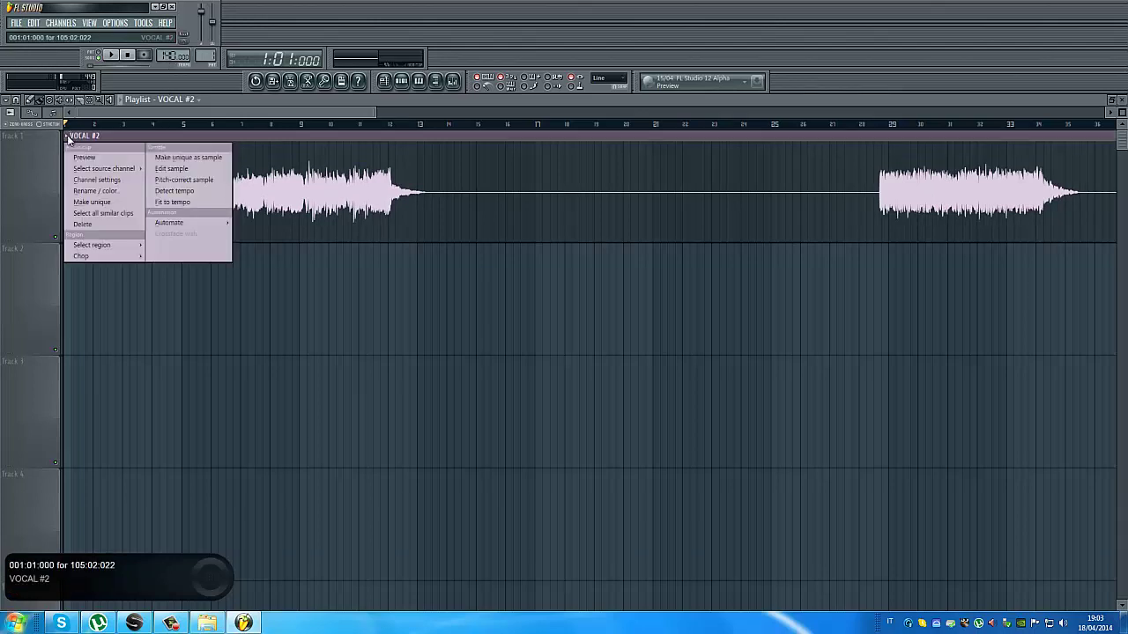
pyautogui.click(173, 203)
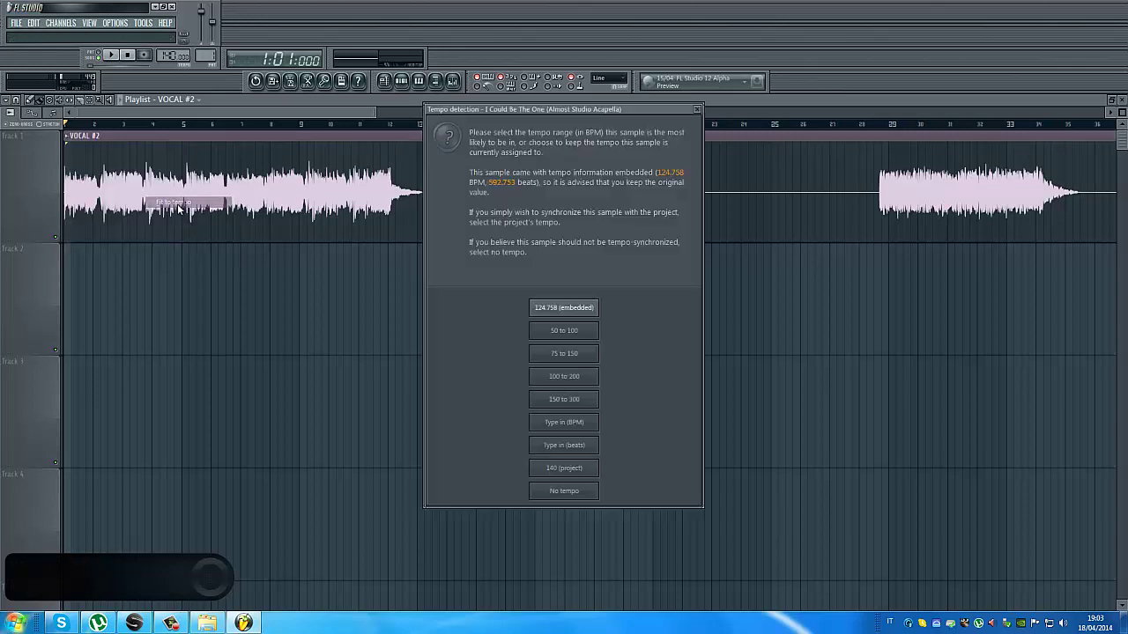
pyautogui.click(587, 313)
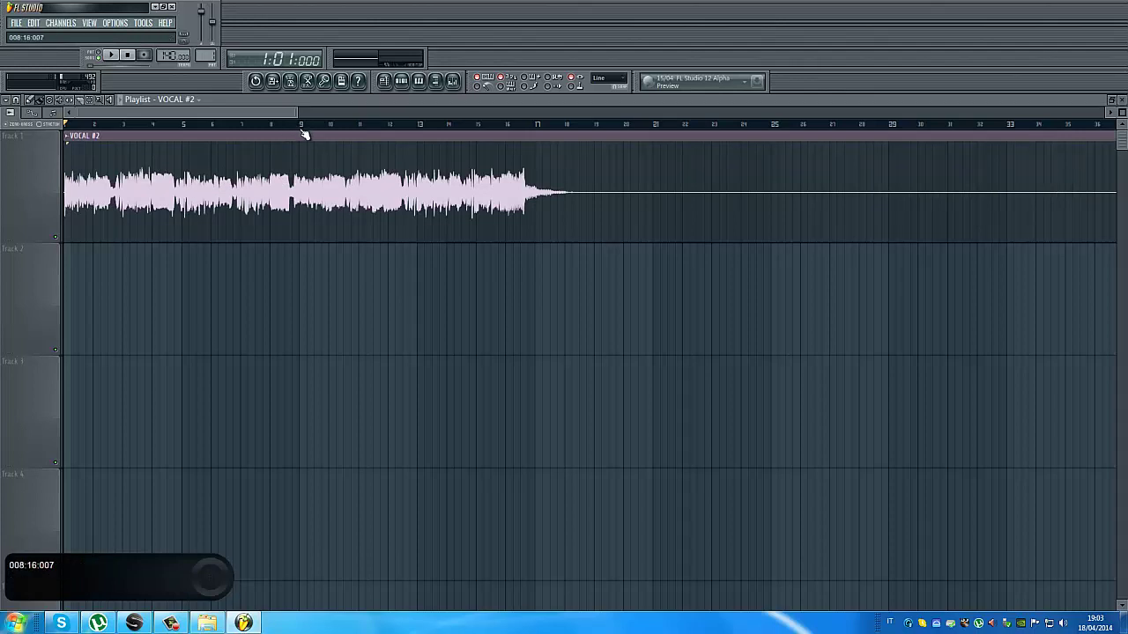
# Place Monsterous Dubstep Breaks (4).wav from the DUBSTEP FLP folder on playlist Track 2 at bar 1
pyautogui.moveTo(296, 114); pyautogui.dragTo(548, 279)
pyautogui.click(1122, 100)
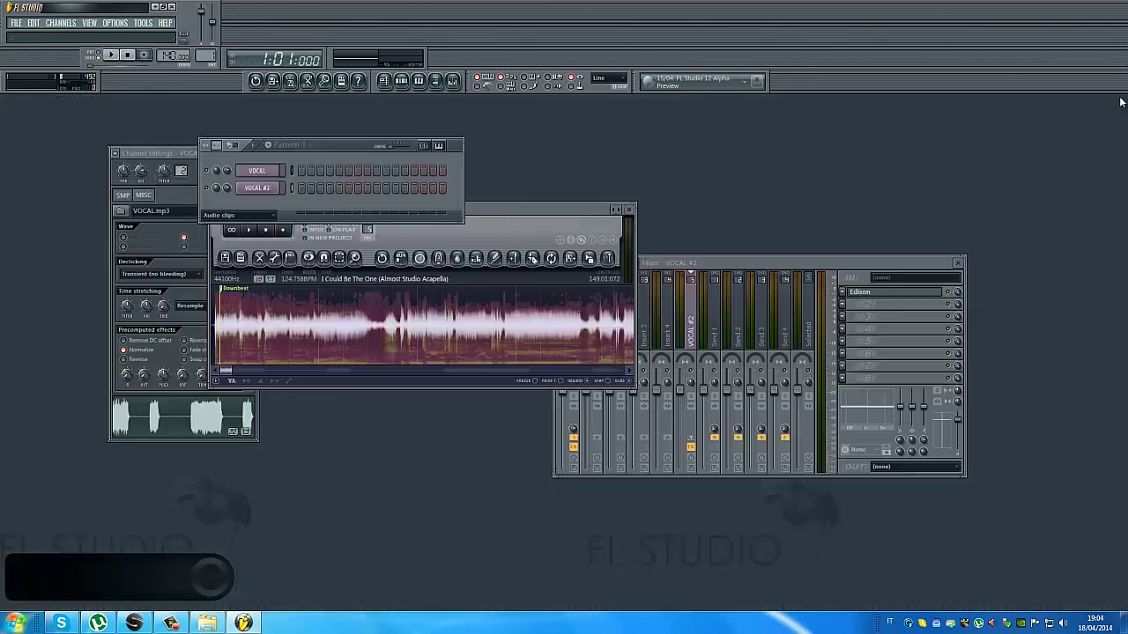
pyautogui.click(232, 231)
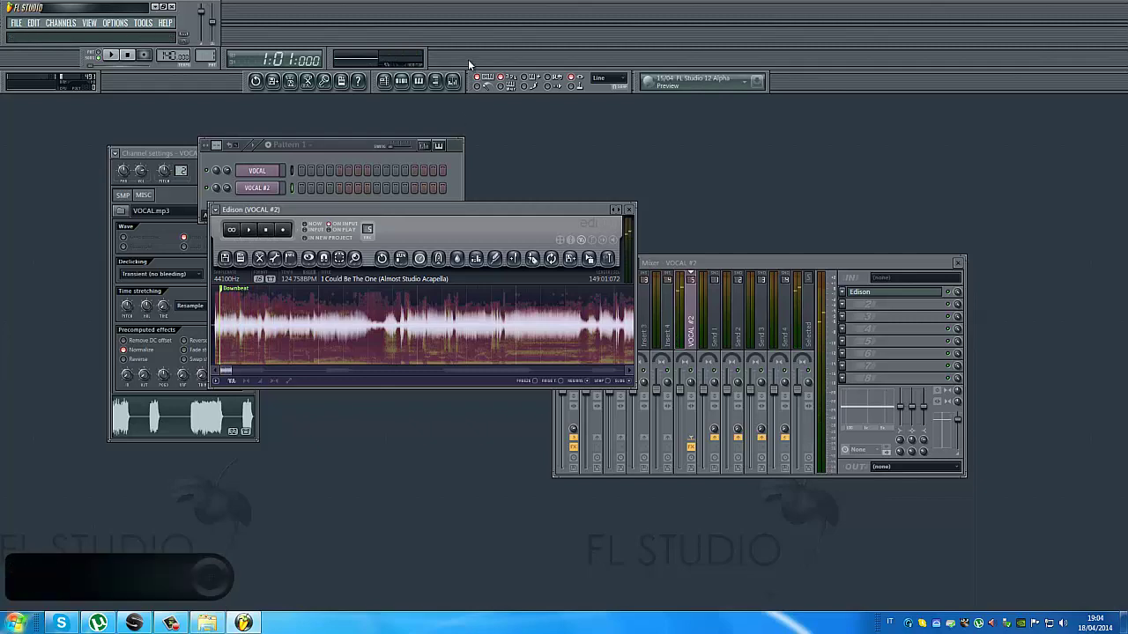
pyautogui.click(385, 81)
pyautogui.click(205, 624)
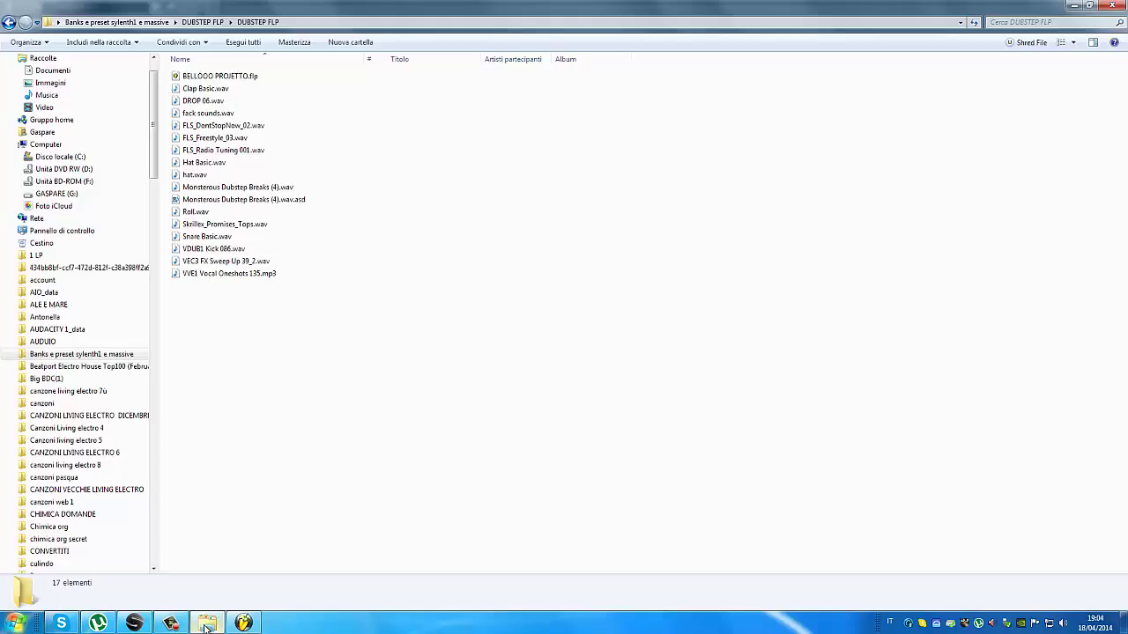
pyautogui.moveTo(222, 194); pyautogui.dragTo(77, 280)
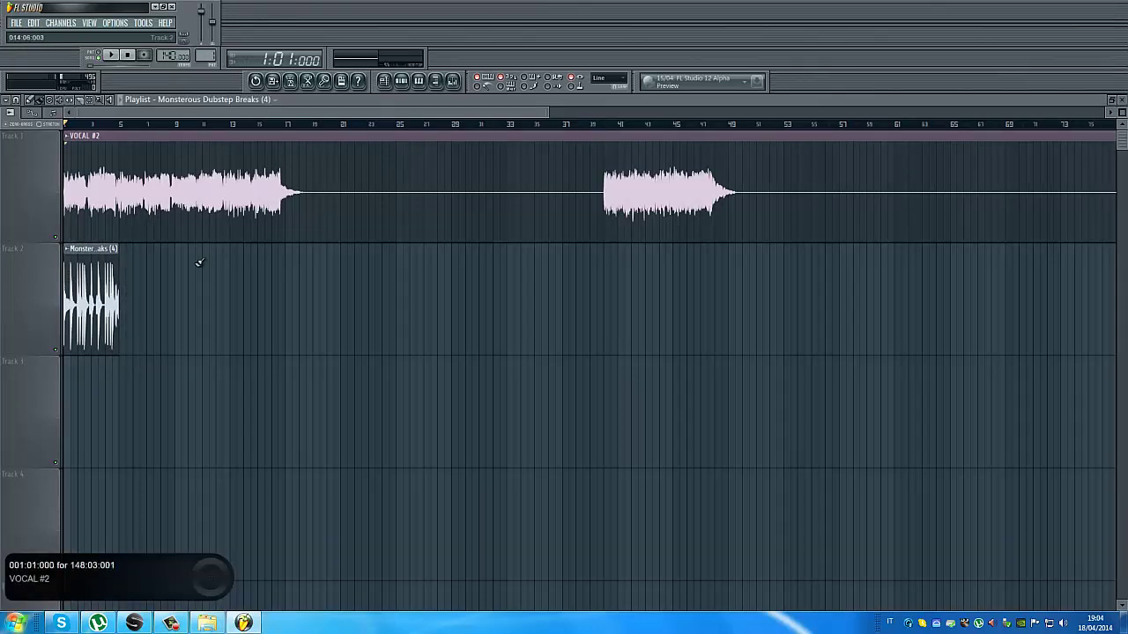
# Repeat the drum loop on Track 2 up to bar 17 and copy the four loops to bar 40 under the second vocal section
pyautogui.moveTo(125, 276); pyautogui.dragTo(268, 273)
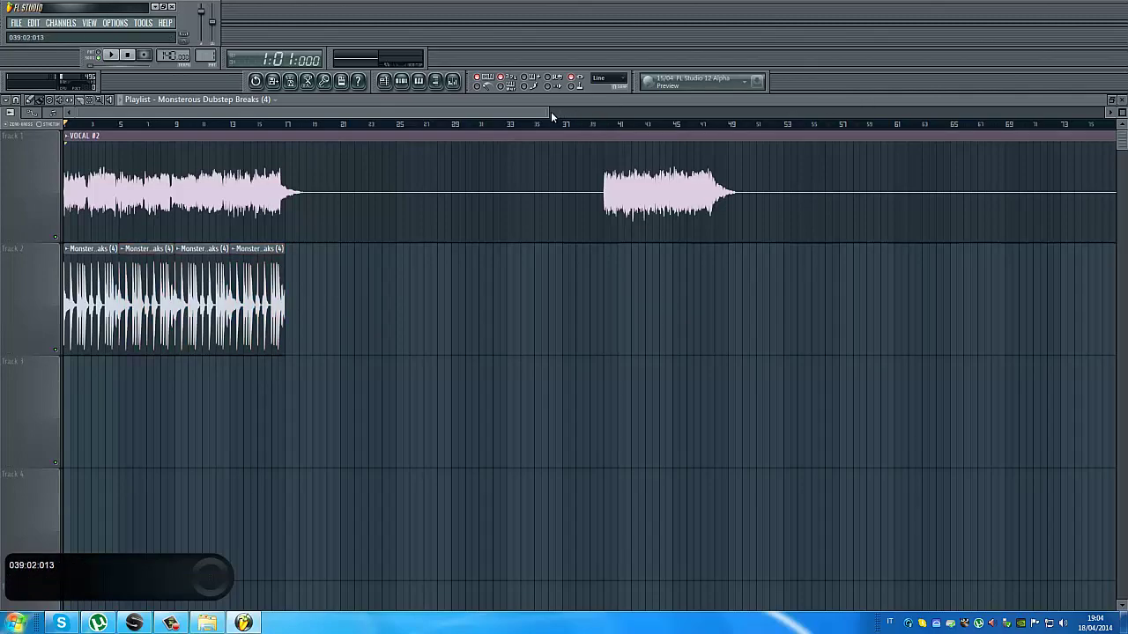
pyautogui.moveTo(551, 111); pyautogui.dragTo(145, 128)
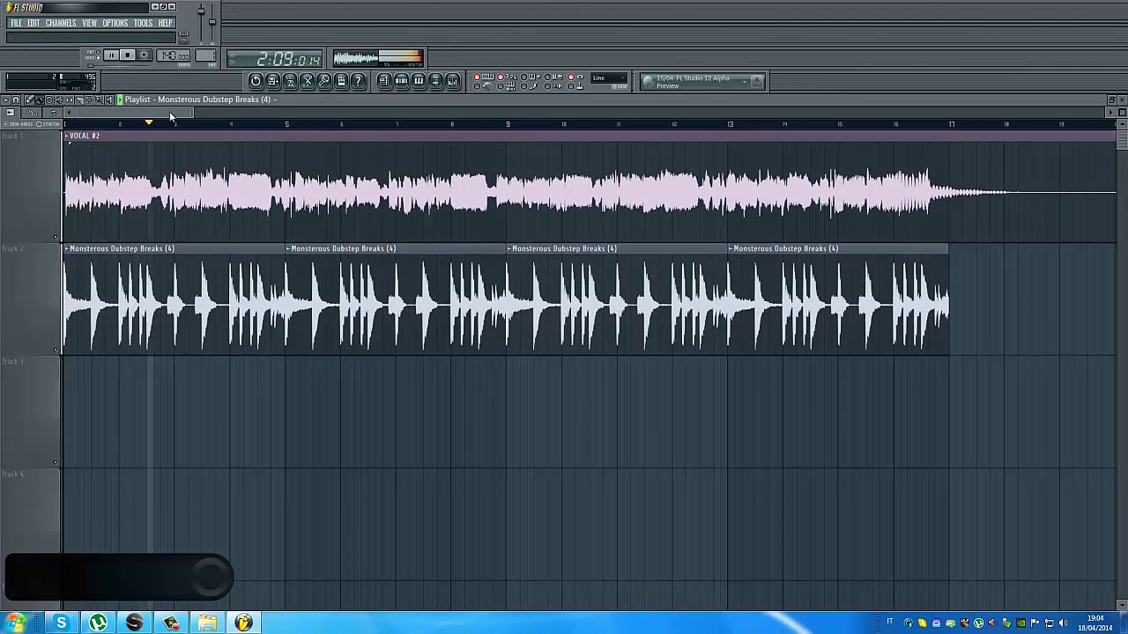
pyautogui.moveTo(190, 115); pyautogui.dragTo(268, 166)
pyautogui.moveTo(693, 353); pyautogui.dragTo(64, 256)
pyautogui.moveTo(124, 319); pyautogui.dragTo(1031, 328)
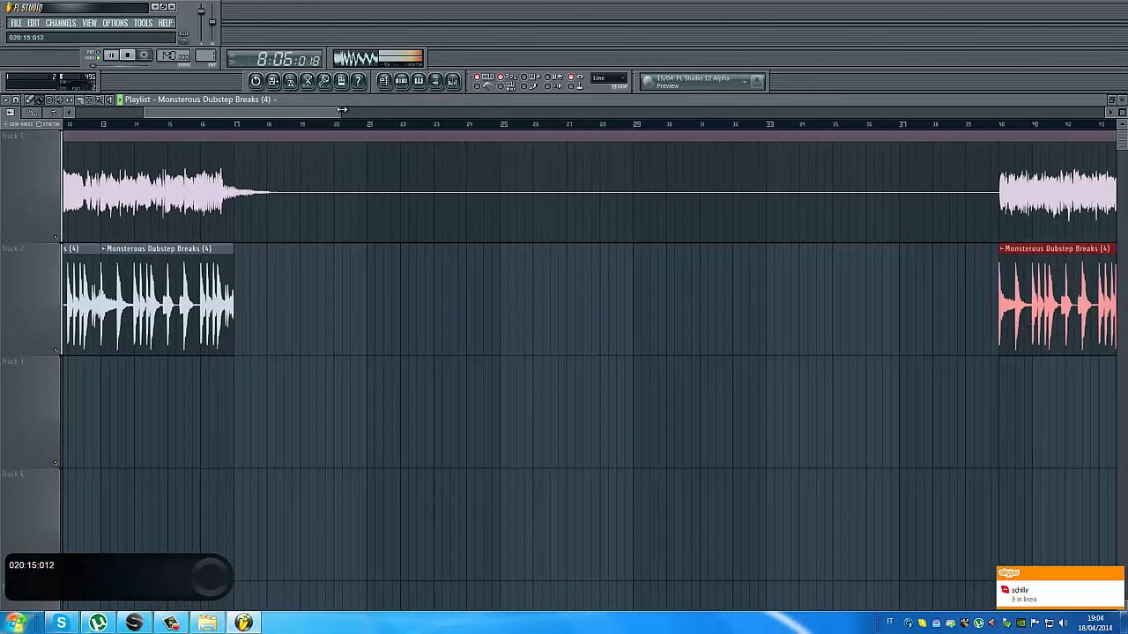
pyautogui.moveTo(341, 109); pyautogui.dragTo(326, 157)
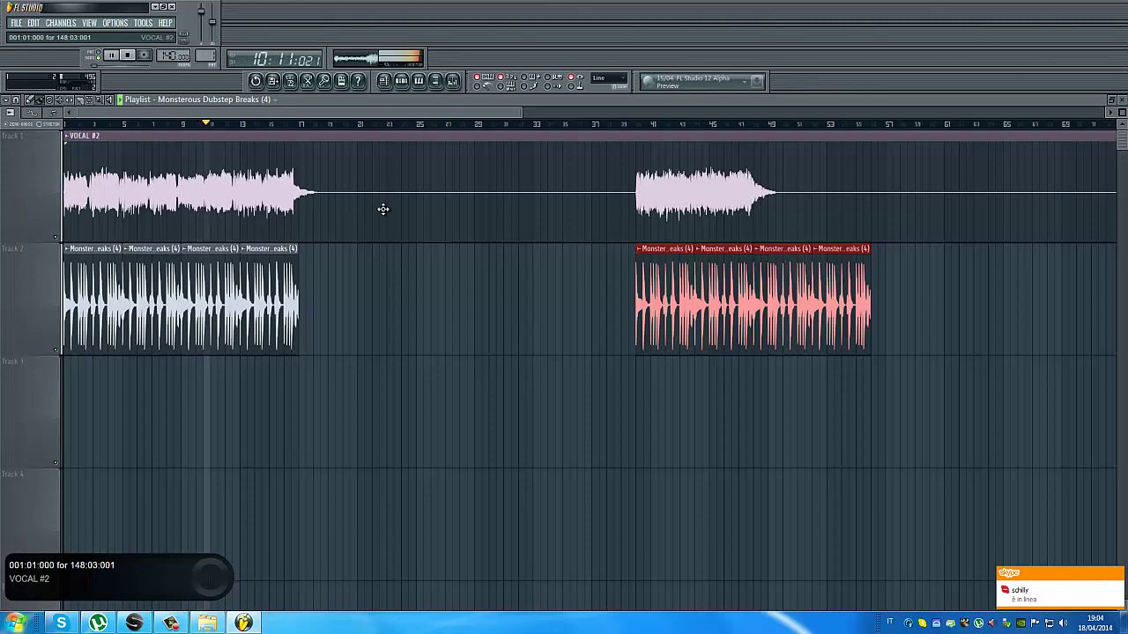
pyautogui.moveTo(518, 112); pyautogui.dragTo(402, 179)
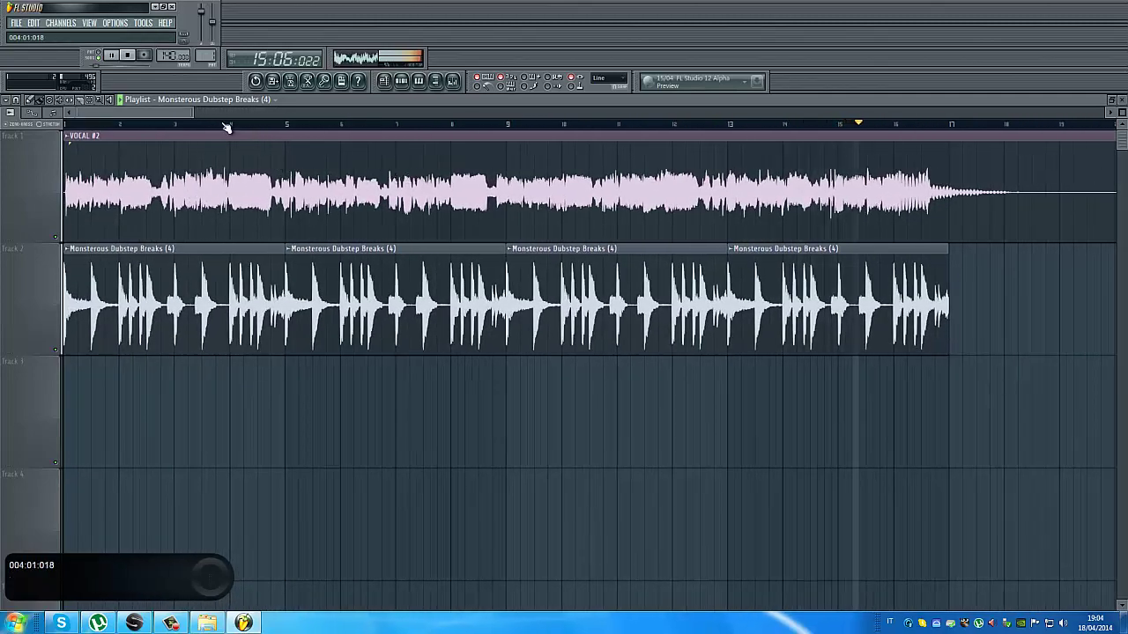
# Play the second vocal section from just before bar 40 and delete the last two drum loops beneath it
pyautogui.moveTo(179, 112); pyautogui.dragTo(440, 140)
pyautogui.click(473, 130)
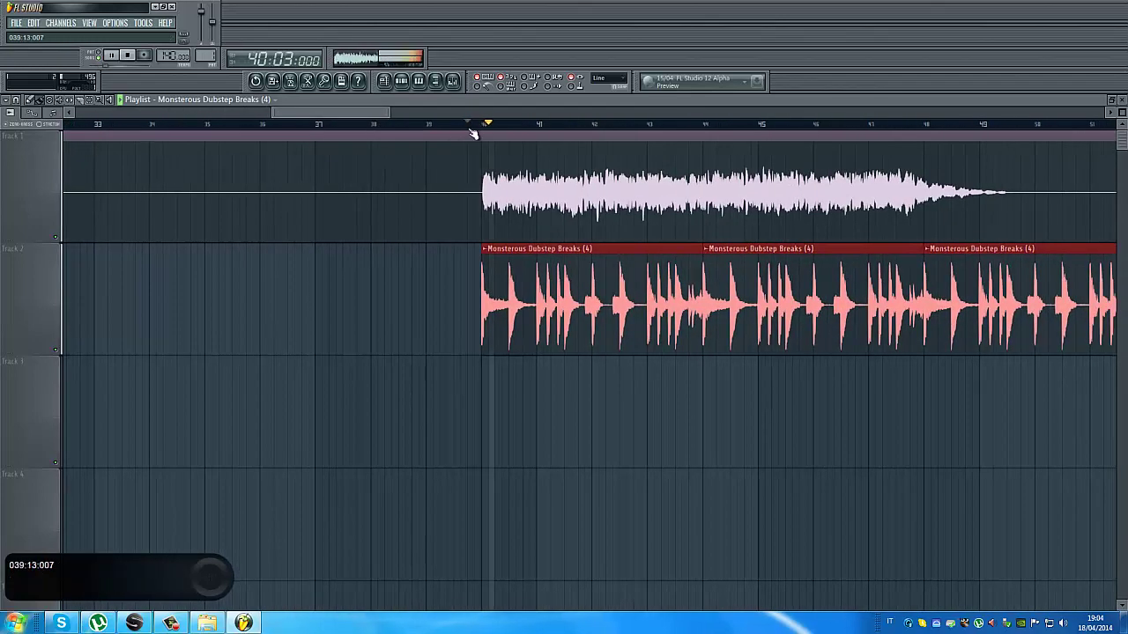
pyautogui.moveTo(386, 114); pyautogui.dragTo(454, 158)
pyautogui.rightClick(649, 269)
pyautogui.rightClick(696, 281)
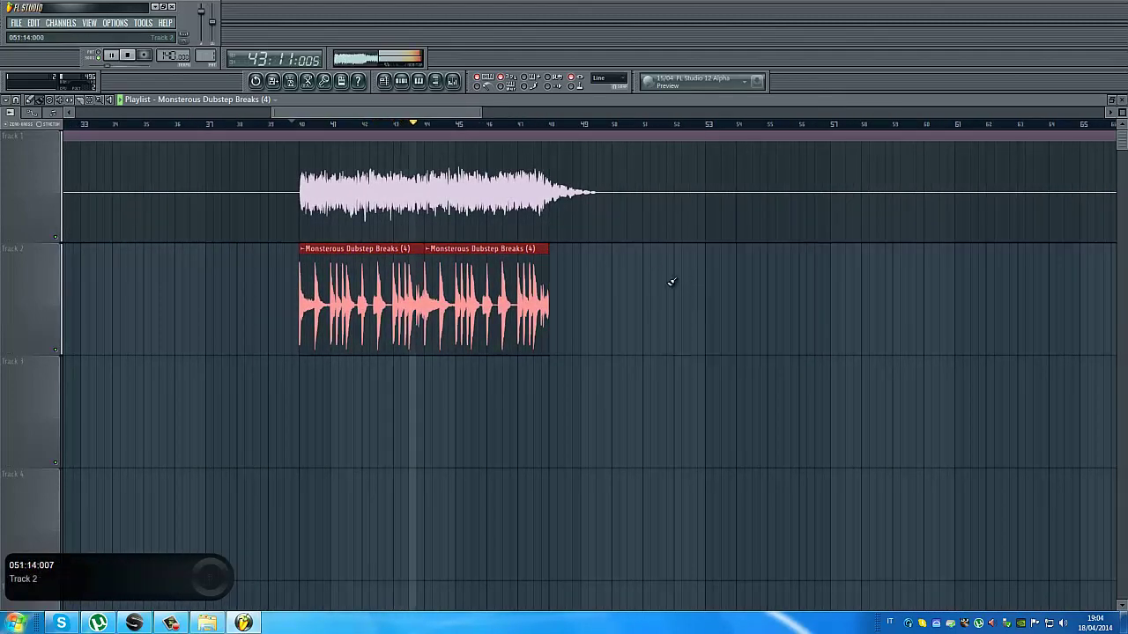
pyautogui.click(610, 276)
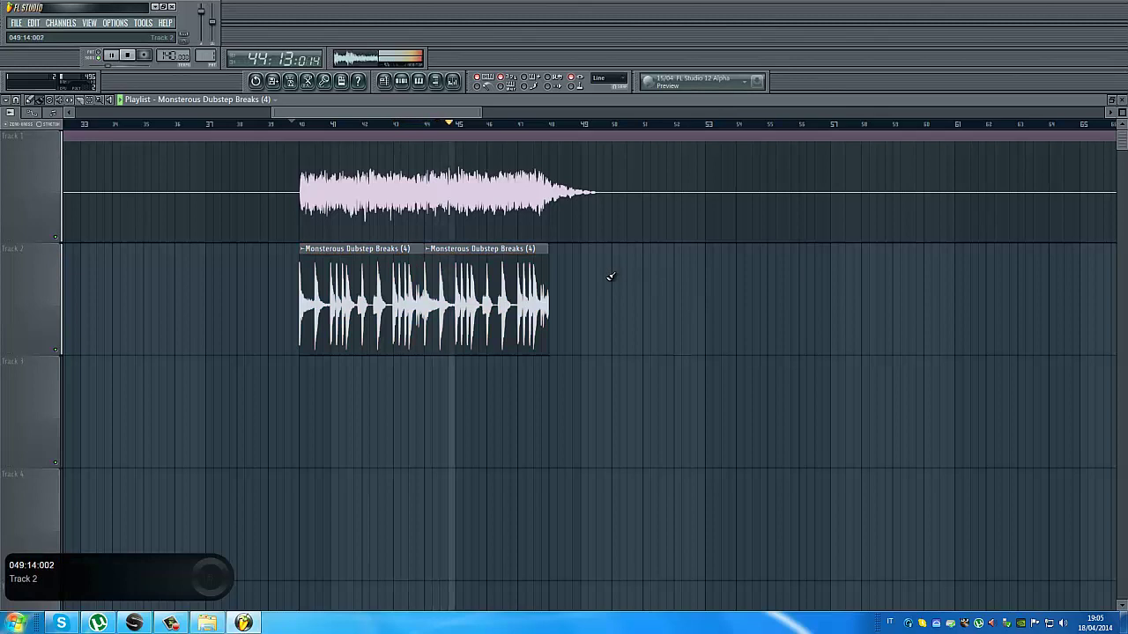
# Copy the two drum loops from bar 40 to bar 83 under the third vocal section and play from bar 82
pyautogui.moveTo(382, 110); pyautogui.dragTo(426, 117)
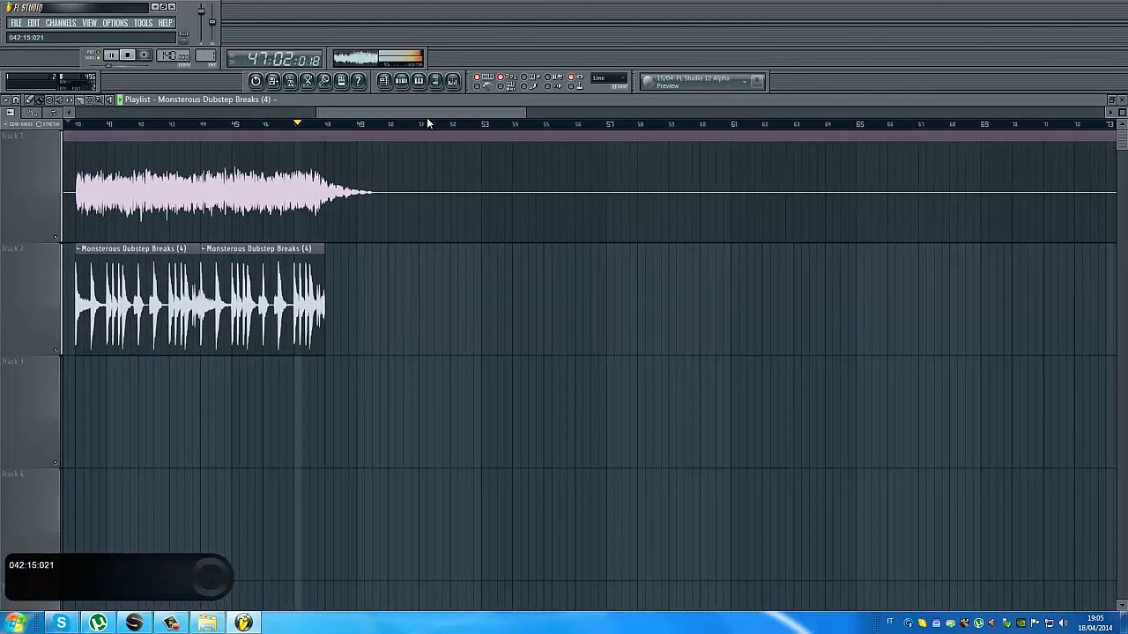
pyautogui.moveTo(427, 117); pyautogui.dragTo(617, 126)
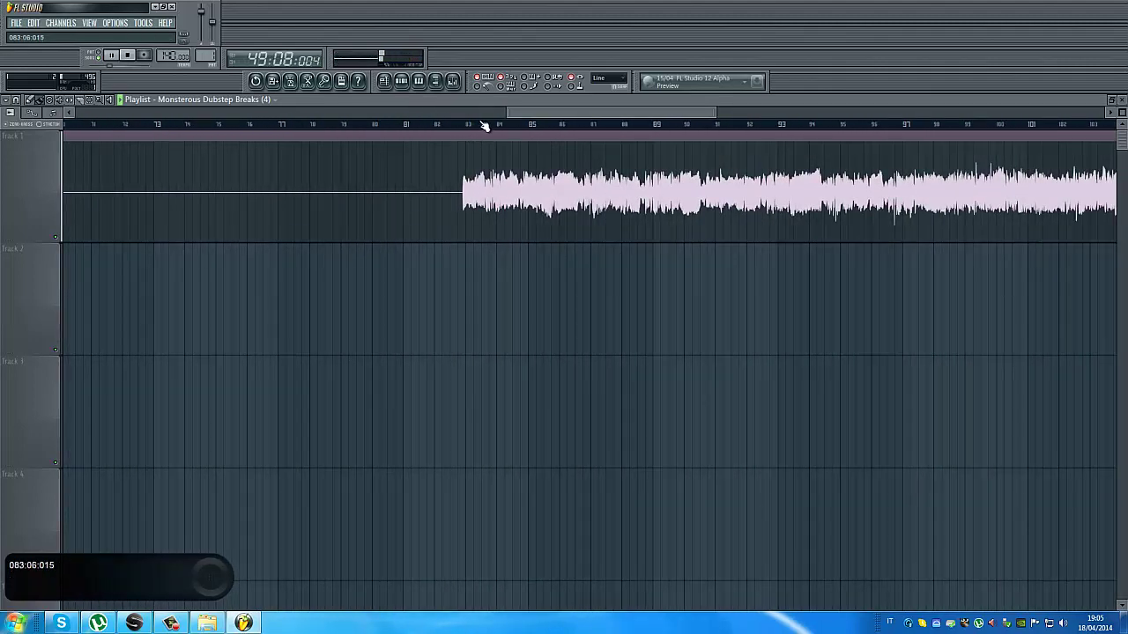
pyautogui.moveTo(506, 116); pyautogui.dragTo(141, 159)
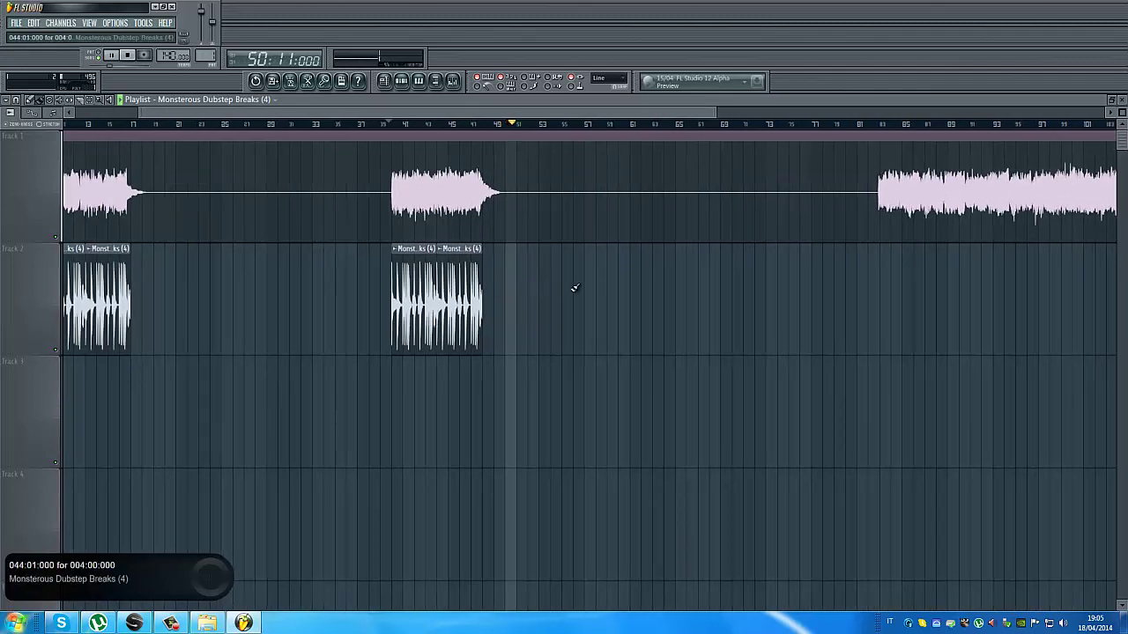
pyautogui.keyDown('ctrl'); pyautogui.moveTo(611, 291); pyautogui.dragTo(901, 290); pyautogui.keyUp('ctrl')
pyautogui.click(869, 126)
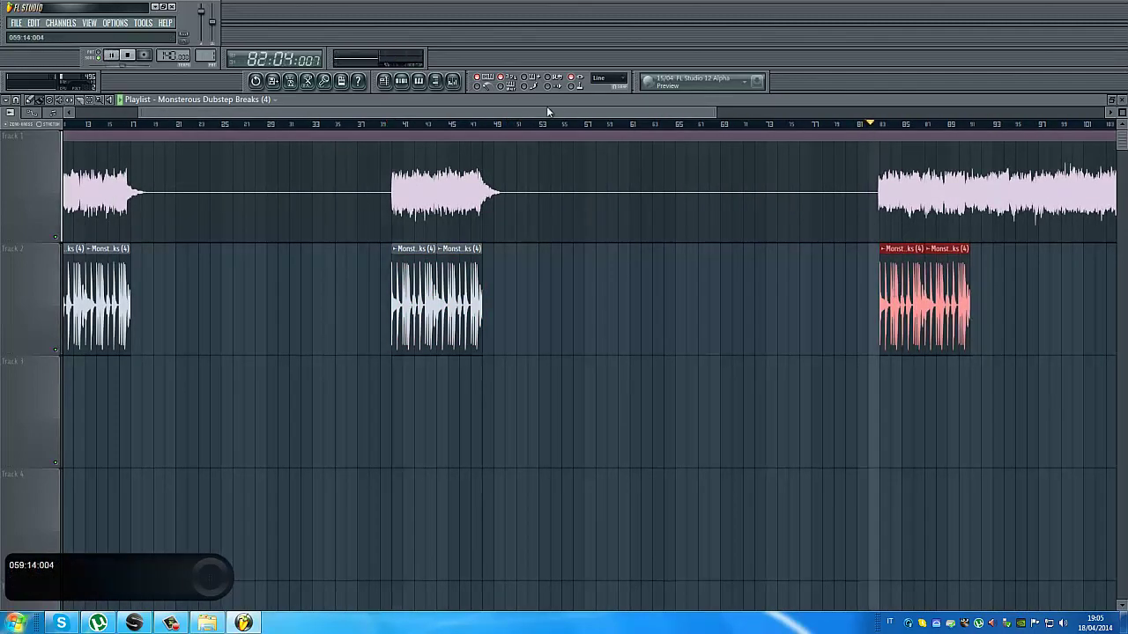
# Duplicate the two drum loops at bar 83 to bar 91 and clear the clip selection
pyautogui.moveTo(547, 111); pyautogui.dragTo(848, 156)
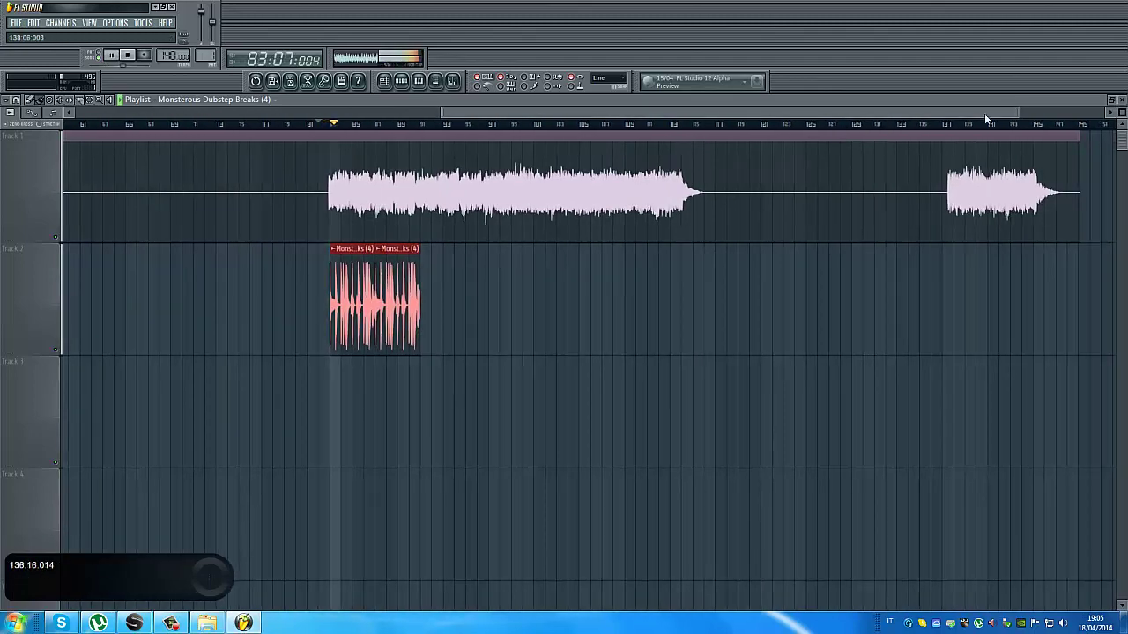
pyautogui.moveTo(1016, 109); pyautogui.dragTo(716, 114)
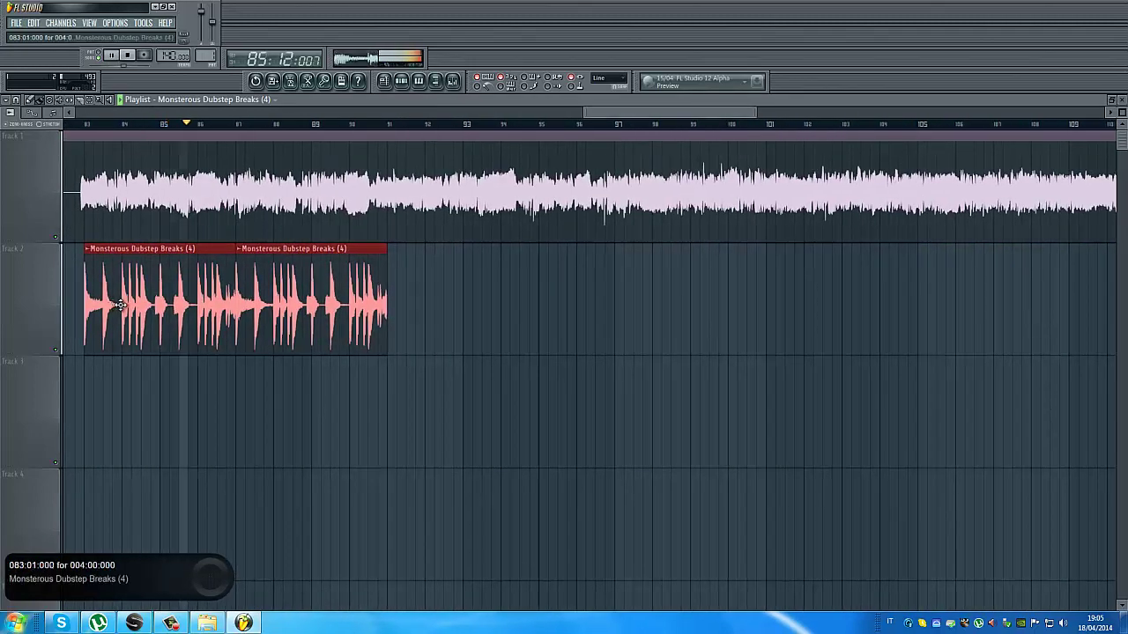
pyautogui.moveTo(122, 319); pyautogui.dragTo(427, 319)
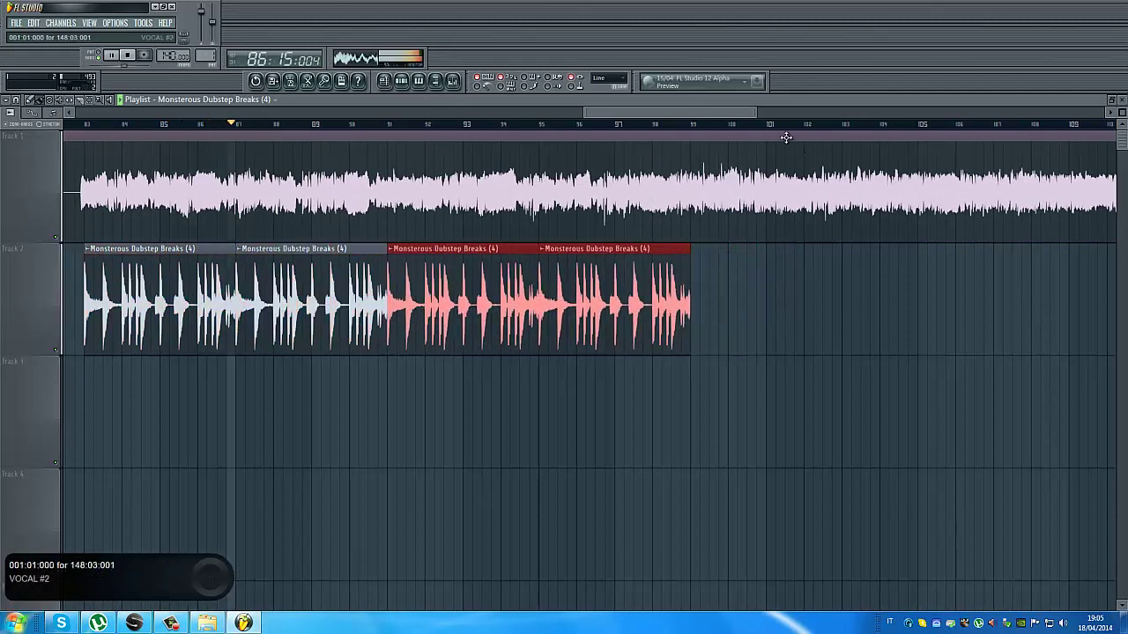
pyautogui.moveTo(758, 112); pyautogui.dragTo(1055, 112)
pyautogui.hotkey('ctrl', 'd')
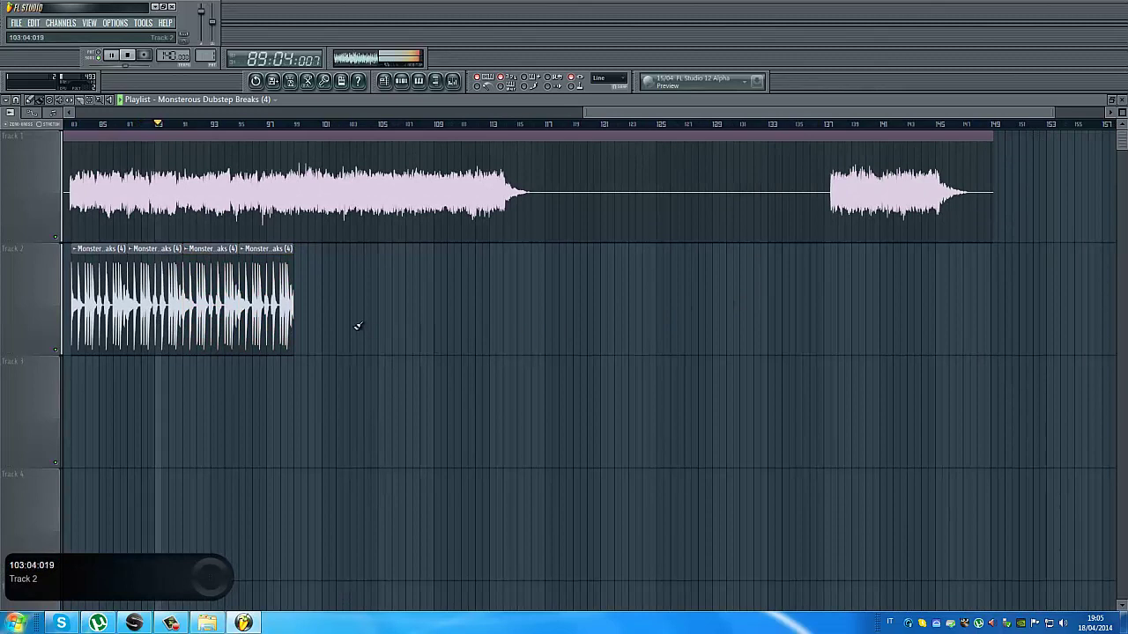
# Copy one drum loop to bar 137 near the last vocal section and play from just before it to test the sync
pyautogui.moveTo(277, 302); pyautogui.dragTo(869, 296)
pyautogui.click(811, 123)
pyautogui.press('space')
pyautogui.moveTo(1057, 113); pyautogui.dragTo(955, 142)
pyautogui.moveTo(430, 287); pyautogui.dragTo(412, 292)
pyautogui.click(330, 124)
pyautogui.press('space')
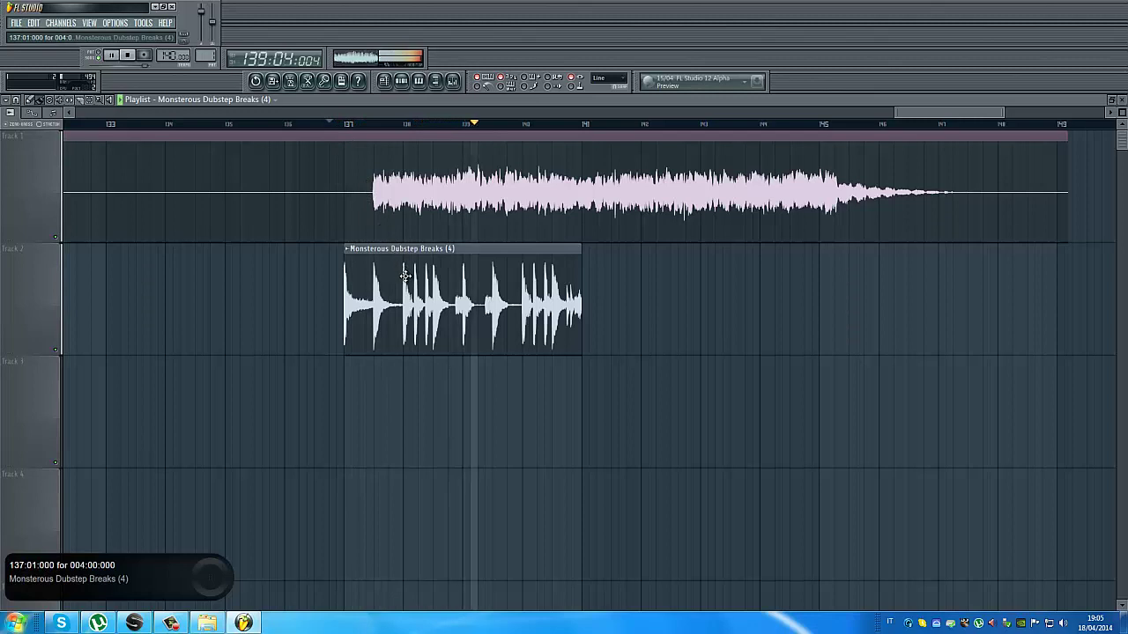
# Try the last drum loop at 137:09 where the vocal begins, and delete it after listening
pyautogui.moveTo(413, 276); pyautogui.dragTo(434, 285)
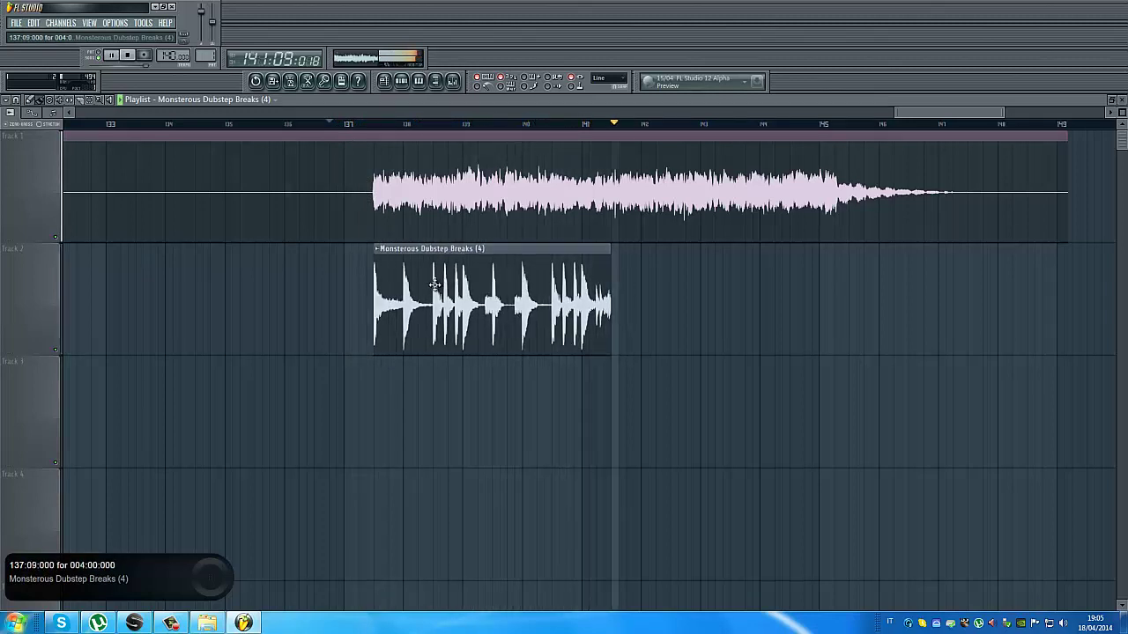
pyautogui.press('space')
pyautogui.rightClick(406, 244)
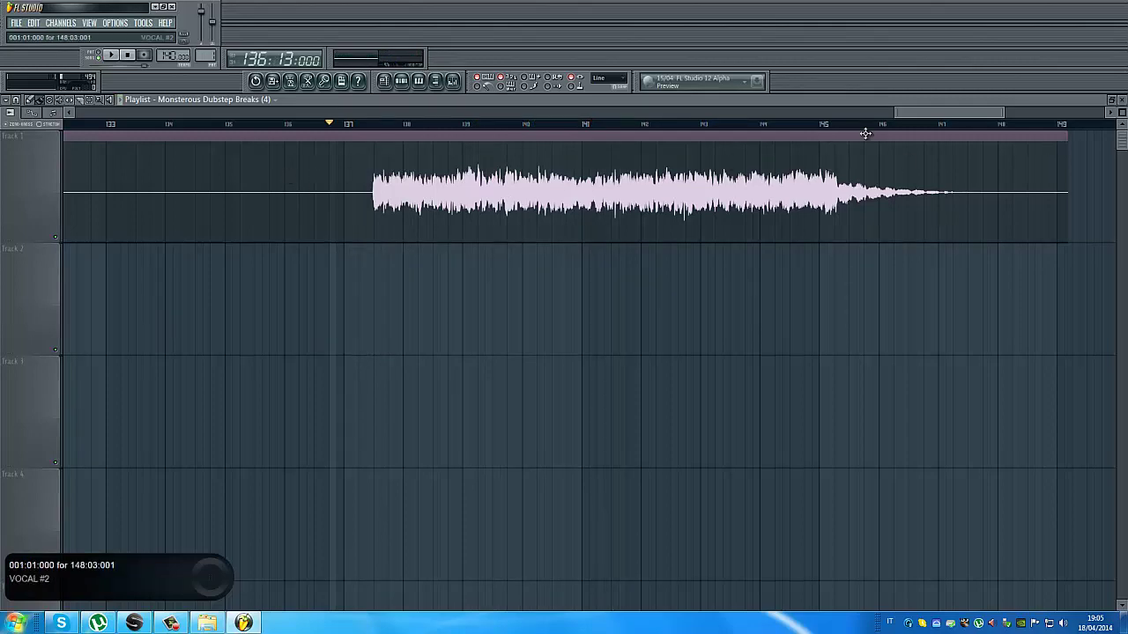
# Copy the VOCAL #2 clip to Track 3 and trim the copy to start at bar 137, before the last vocal section
pyautogui.moveTo(894, 117); pyautogui.dragTo(74, 117)
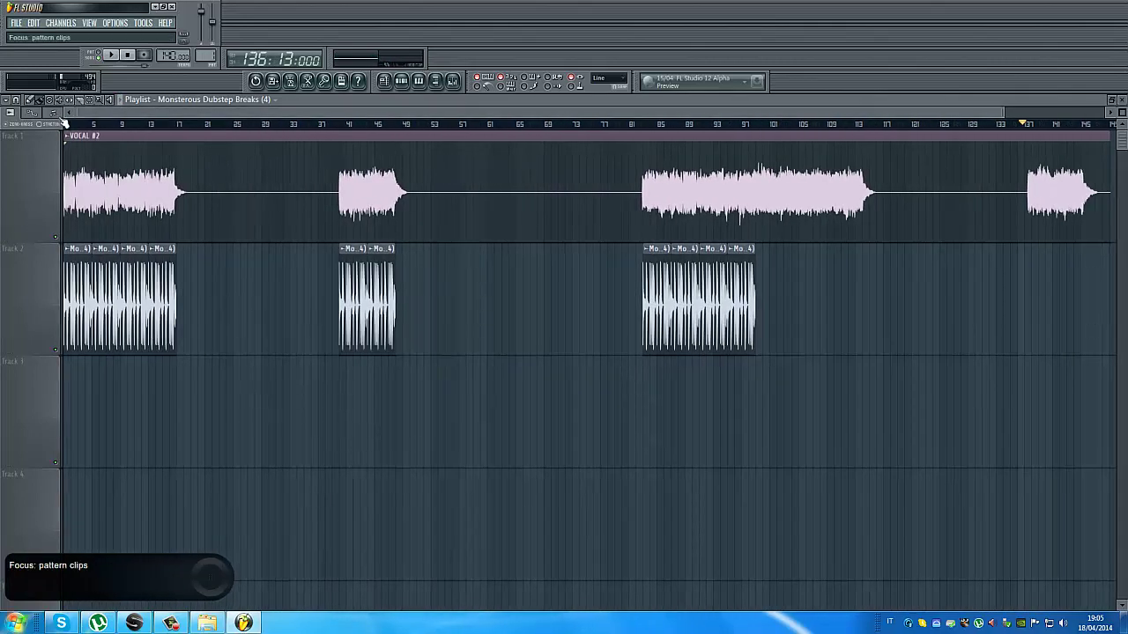
pyautogui.moveTo(65, 118); pyautogui.dragTo(903, 210)
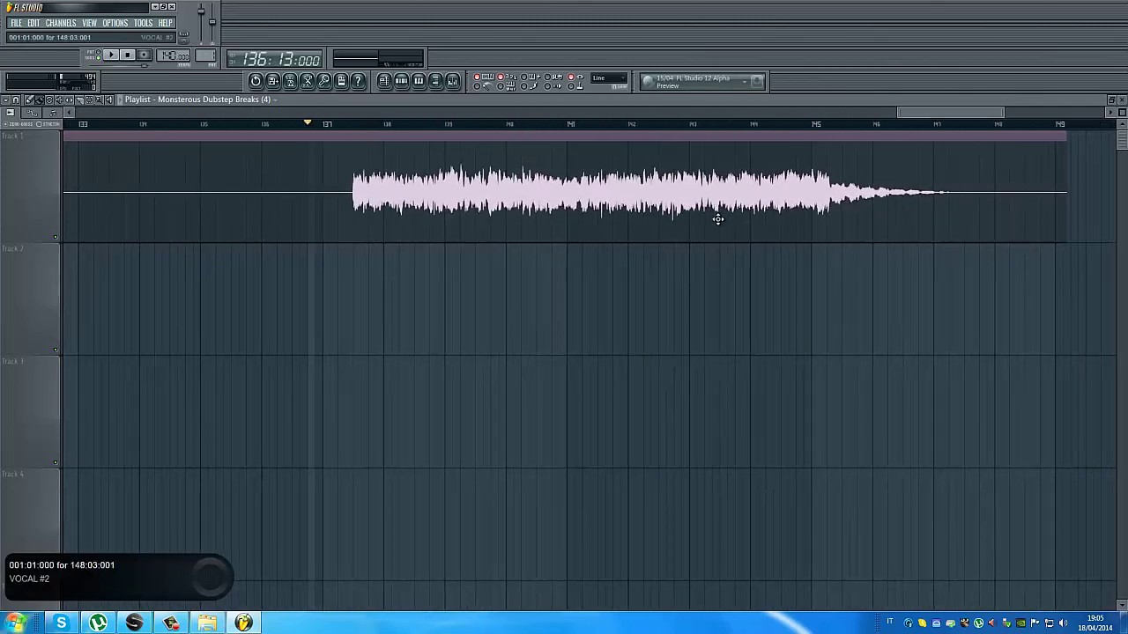
pyautogui.click(370, 202)
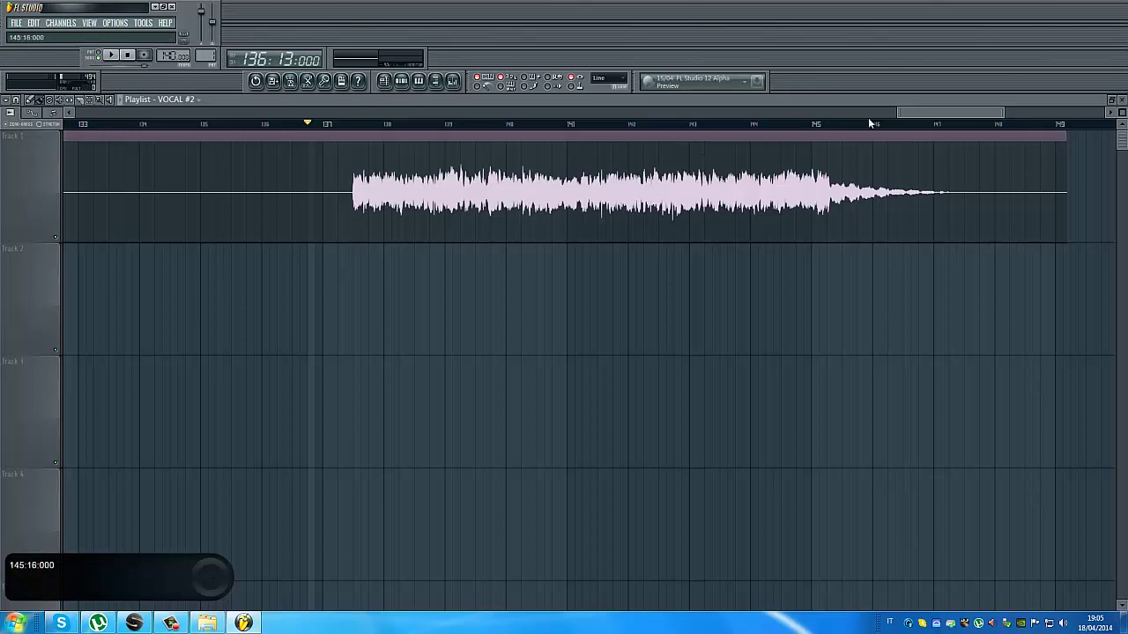
pyautogui.moveTo(897, 112); pyautogui.dragTo(890, 112)
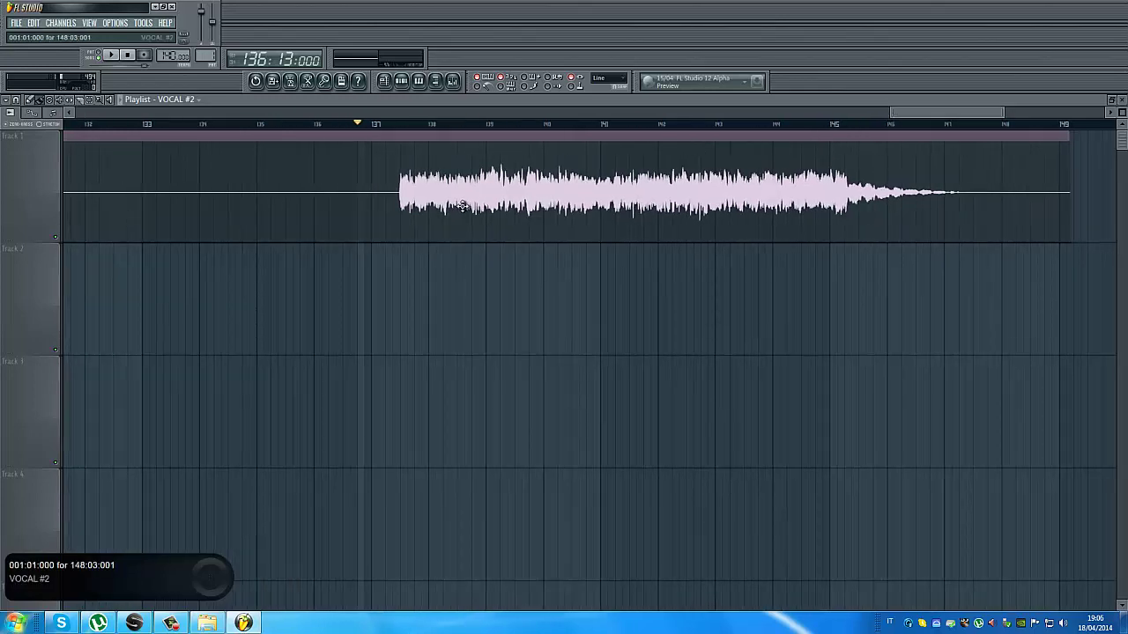
pyautogui.moveTo(453, 221); pyautogui.dragTo(390, 453)
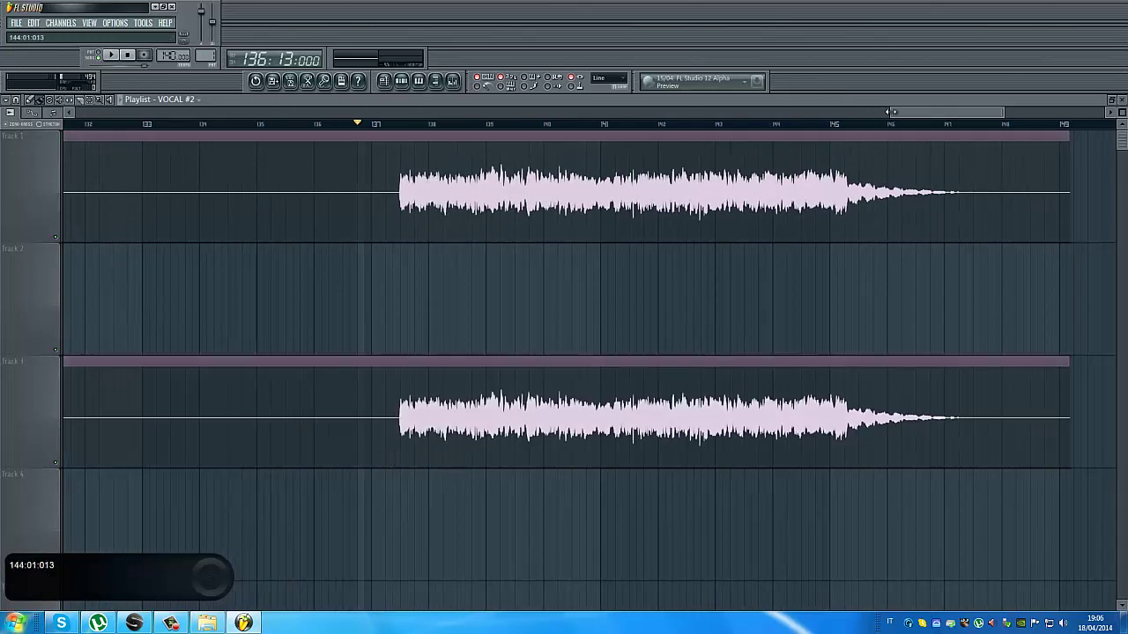
pyautogui.moveTo(890, 112); pyautogui.dragTo(74, 112)
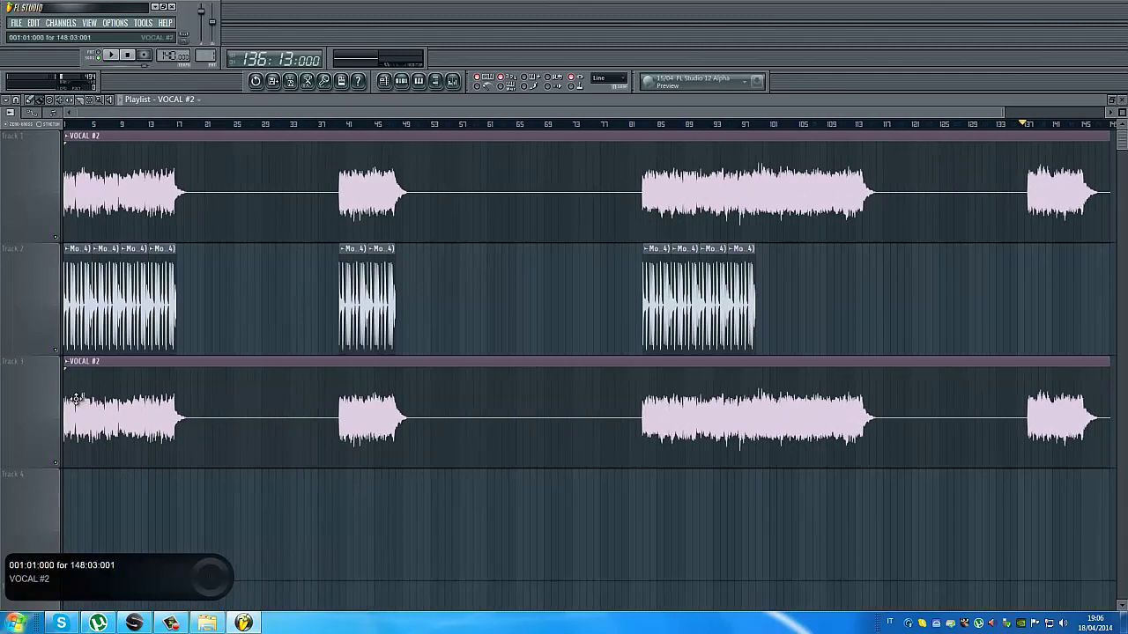
pyautogui.moveTo(68, 399); pyautogui.dragTo(1002, 400)
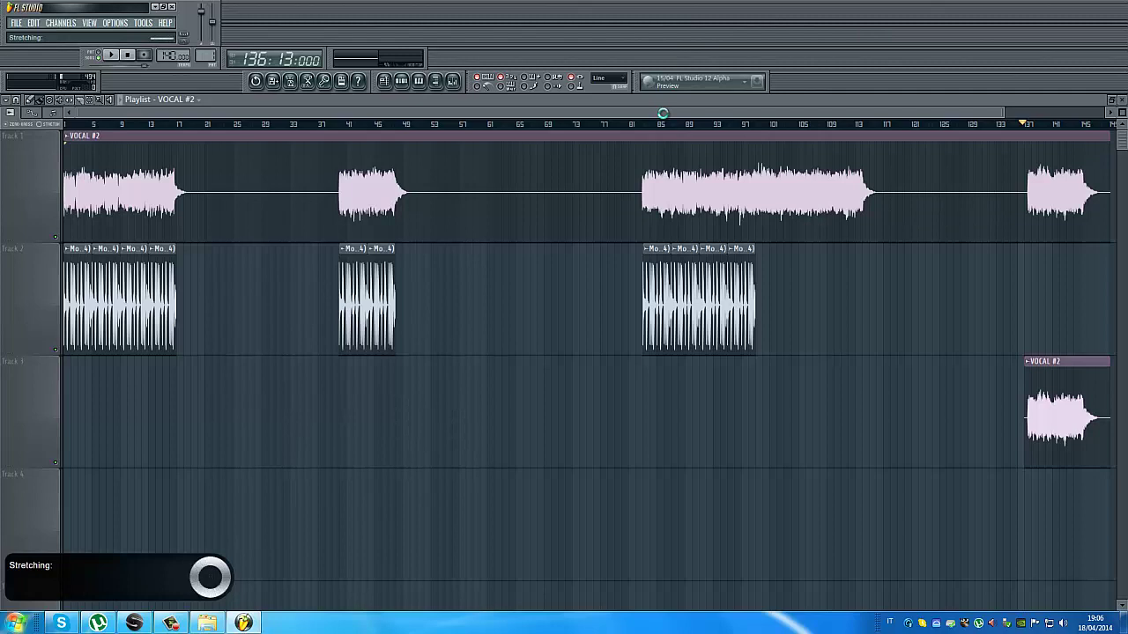
# Shorten the original VOCAL #2 clip to end at bar 137 and move the trimmed copy onto Track 1 behind it
pyautogui.hscroll(6, 933, 165)
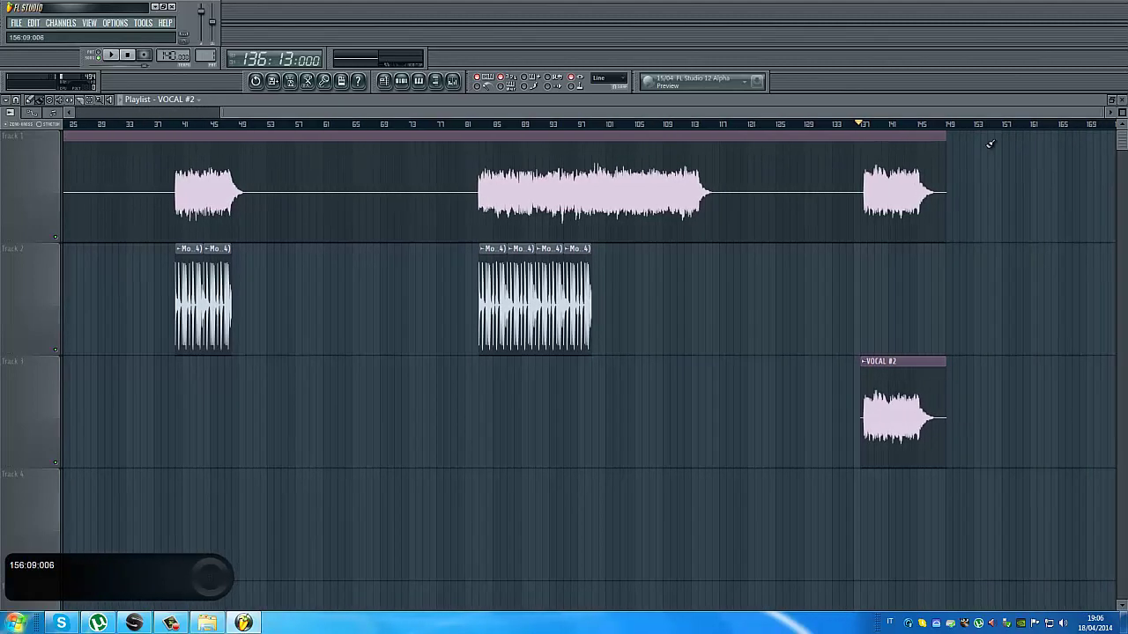
pyautogui.moveTo(944, 167); pyautogui.dragTo(859, 169)
pyautogui.moveTo(899, 257); pyautogui.dragTo(899, 161)
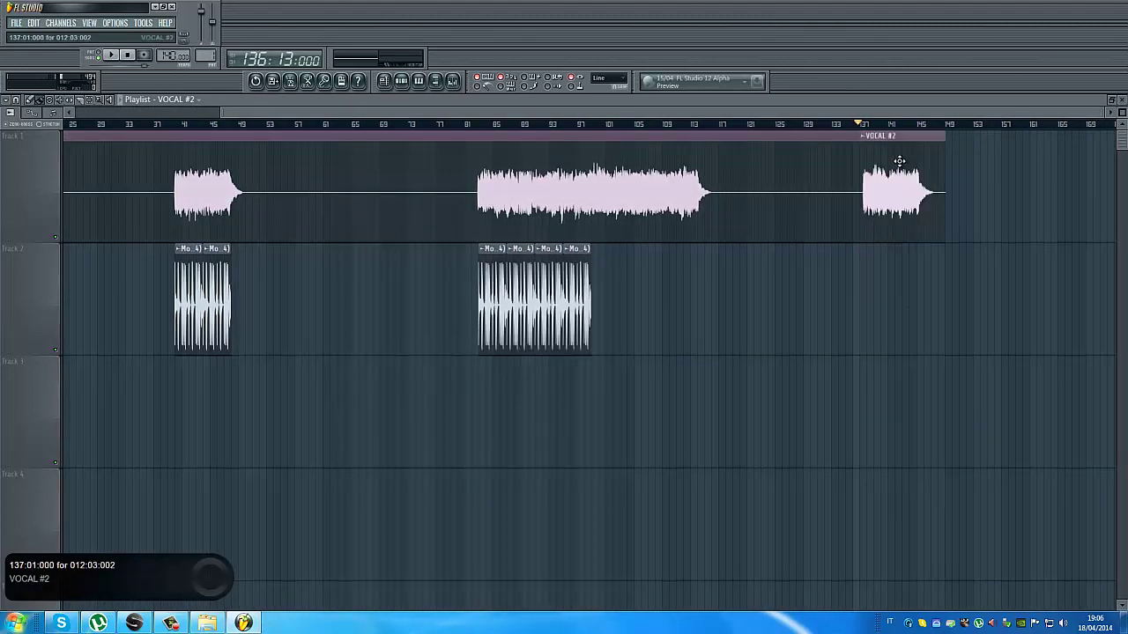
# Trim the silence from the start of the last VOCAL #2 clip and place the clip at bar 138
pyautogui.moveTo(792, 114); pyautogui.dragTo(1073, 151)
pyautogui.moveTo(421, 163)
pyautogui.mouseDown()
pyautogui.moveTo(460, 164)
pyautogui.moveTo(432, 165)
pyautogui.mouseUp()
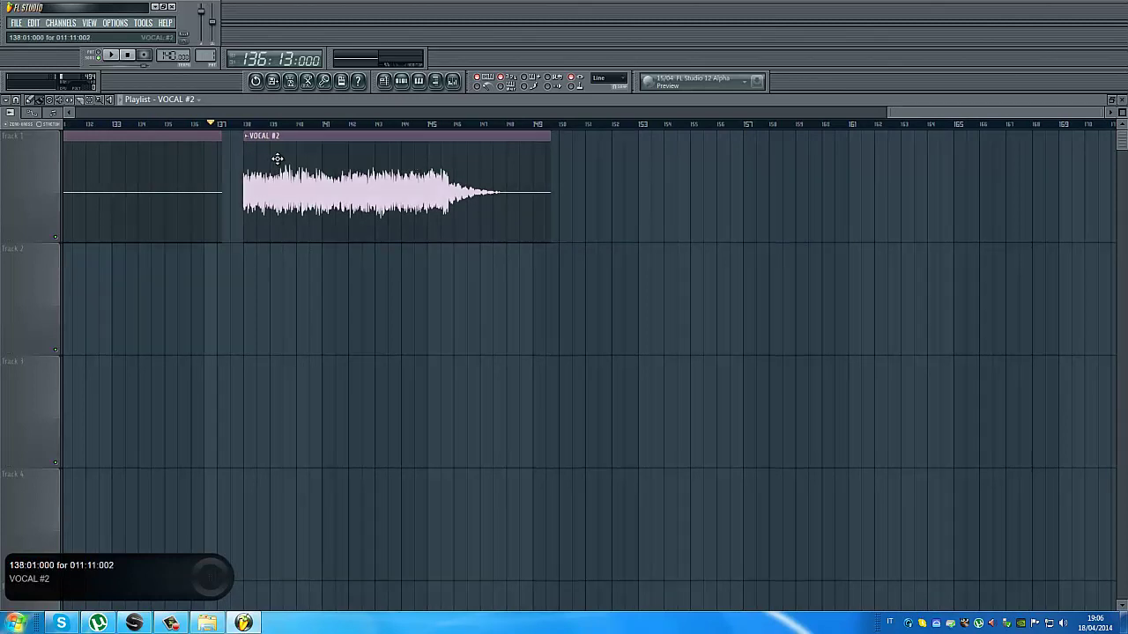
pyautogui.moveTo(282, 159)
pyautogui.mouseDown()
pyautogui.moveTo(301, 157)
pyautogui.moveTo(262, 160)
pyautogui.moveTo(282, 164)
pyautogui.mouseUp()
# Copy the drum loops from the third vocal section to bar 138 on Track 2 and delete the fourth one
pyautogui.moveTo(890, 113); pyautogui.dragTo(260, 113)
pyautogui.moveTo(615, 338); pyautogui.dragTo(471, 246)
pyautogui.moveTo(469, 306); pyautogui.dragTo(874, 289)
pyautogui.rightClick(970, 278)
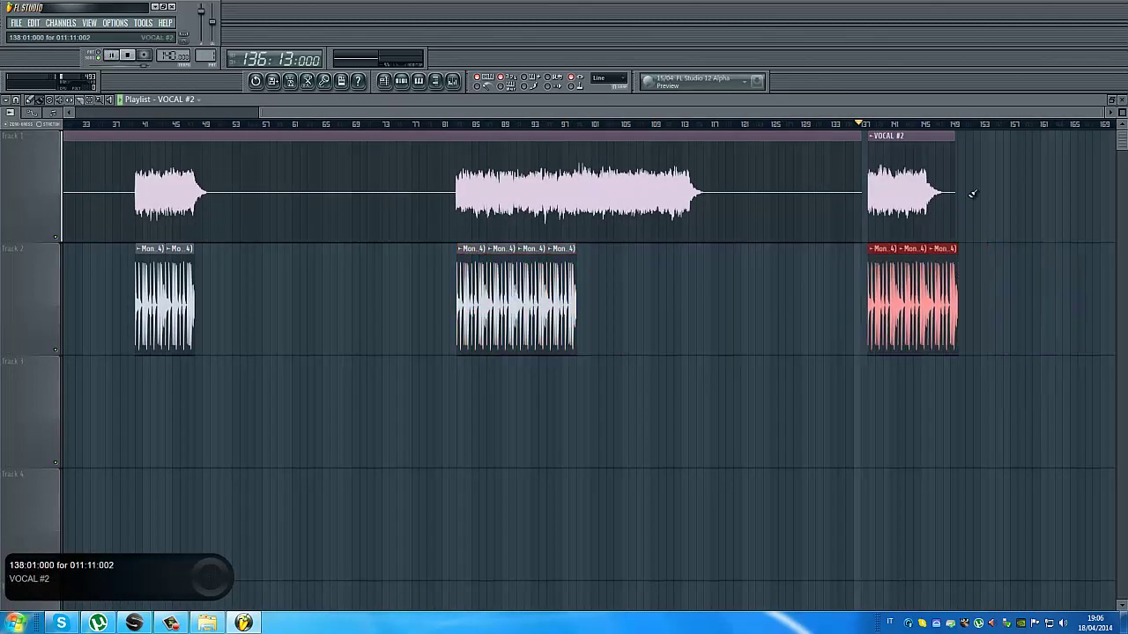
# Play the last vocal section, cut its drum loops down to two, and stop playback
pyautogui.press('space')
pyautogui.moveTo(1103, 113); pyautogui.dragTo(1087, 177)
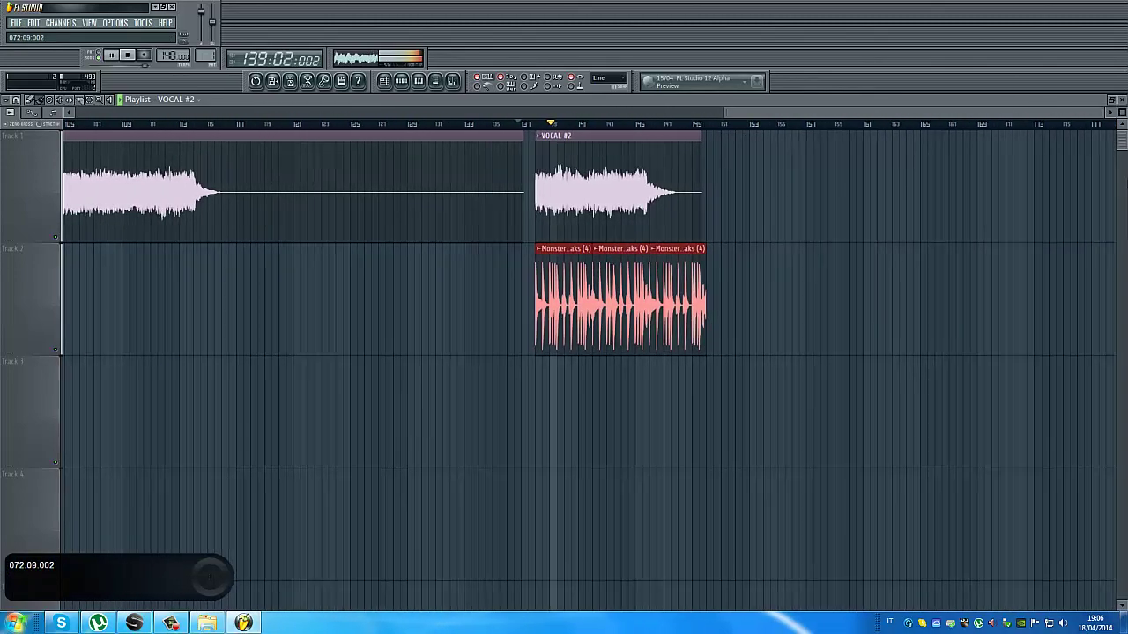
pyautogui.click(816, 254)
pyautogui.rightClick(703, 260)
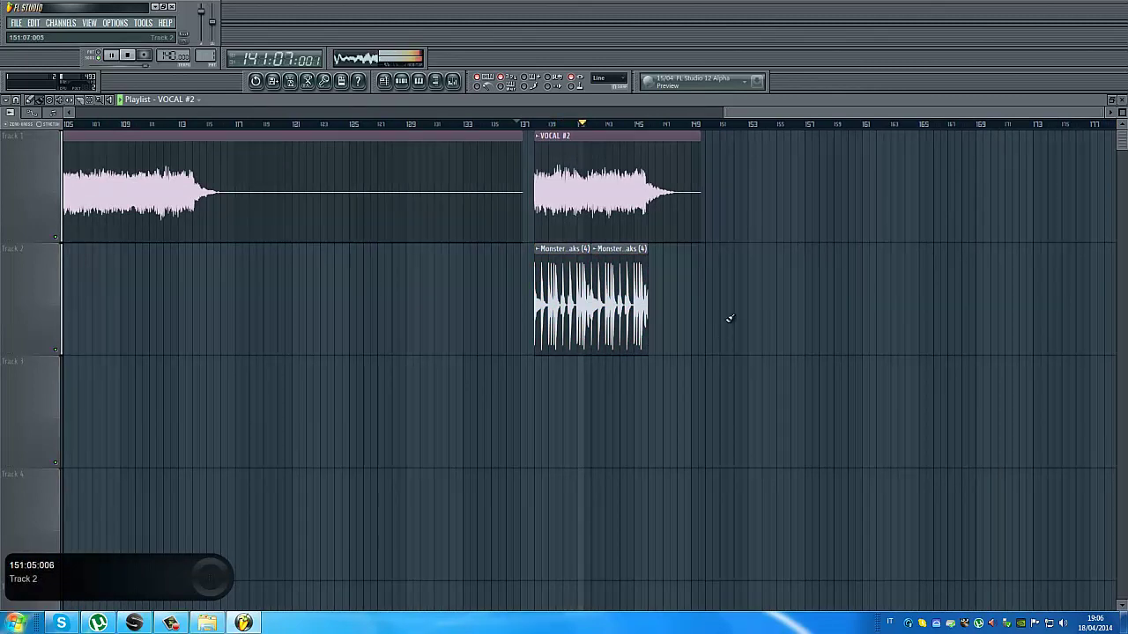
pyautogui.click(678, 282)
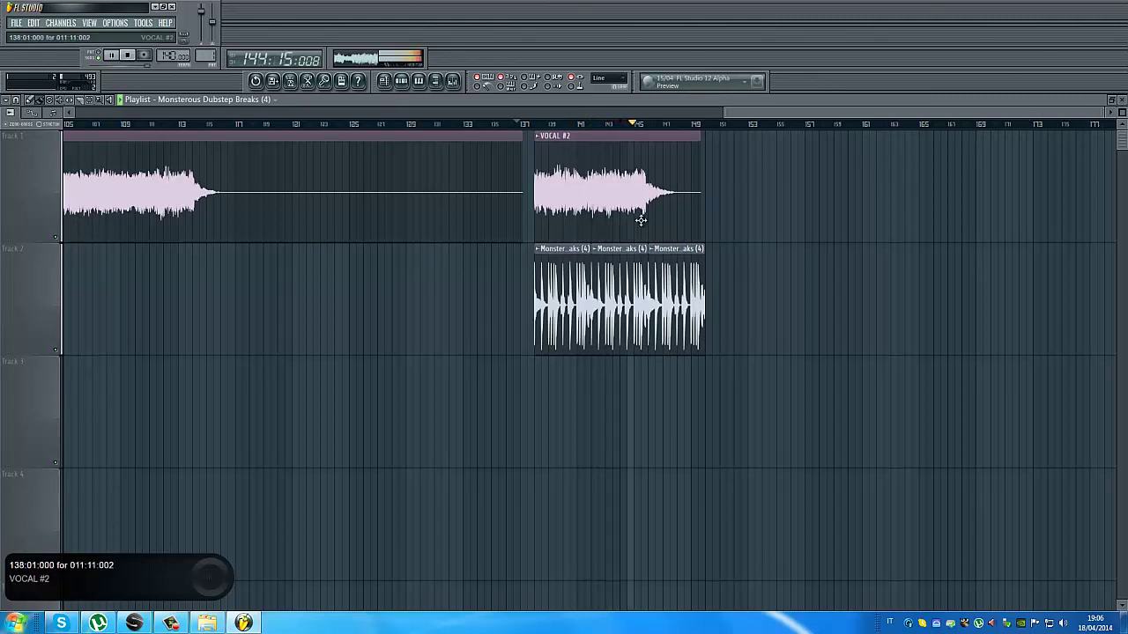
pyautogui.rightClick(673, 281)
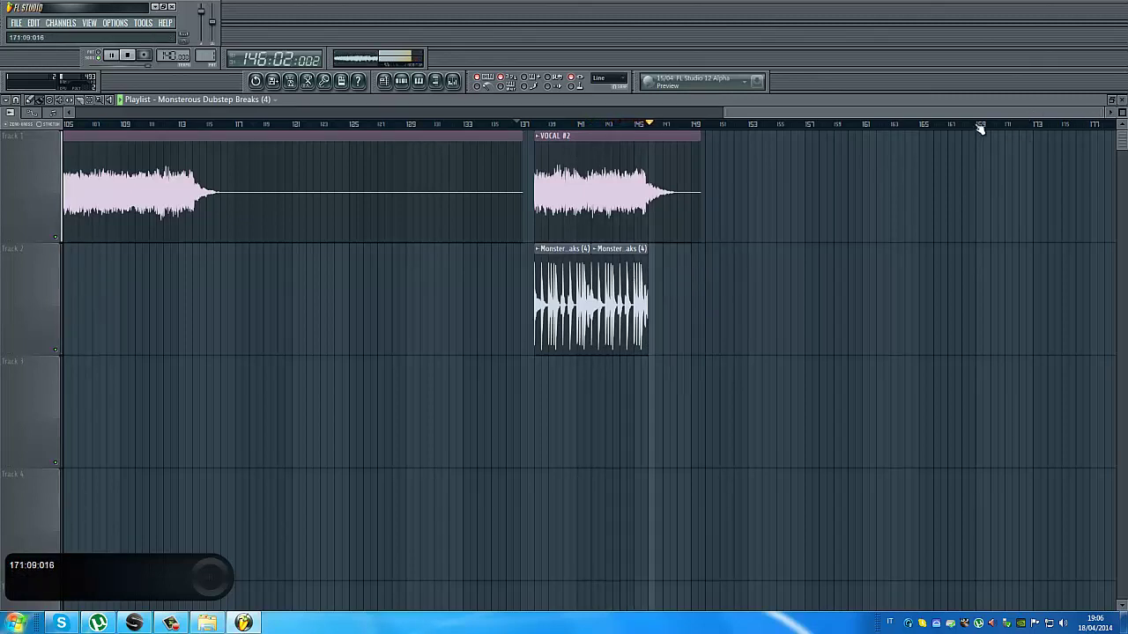
pyautogui.moveTo(729, 113); pyautogui.dragTo(69, 114)
pyautogui.click(132, 55)
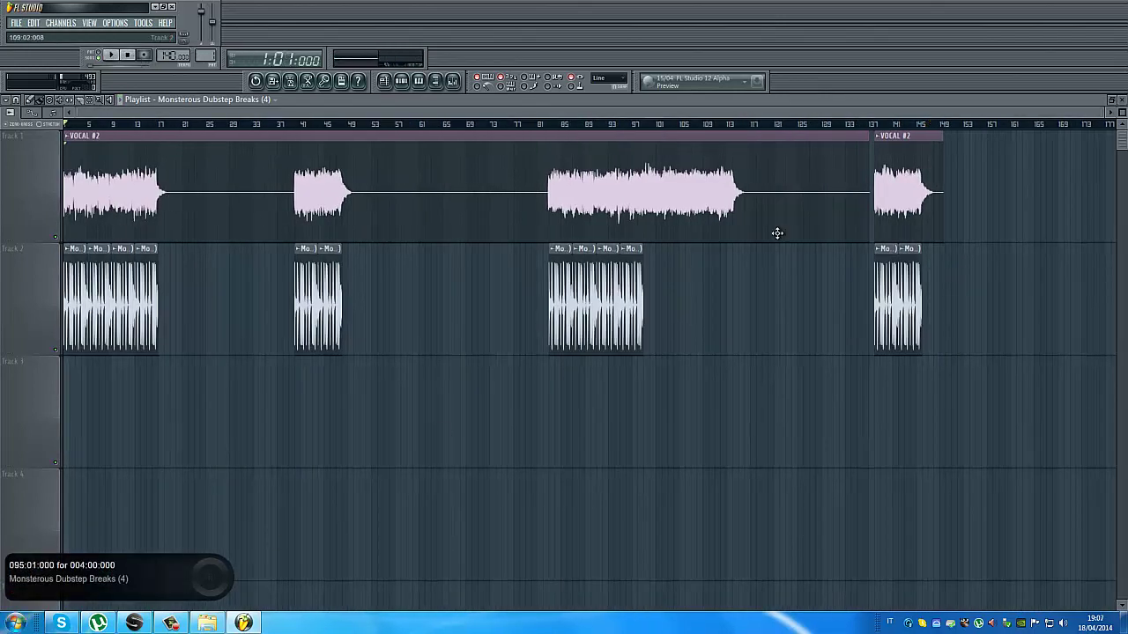
# Display all channels for Pattern 1 and fill the Kick with a hit on every fourth step
pyautogui.click(1123, 99)
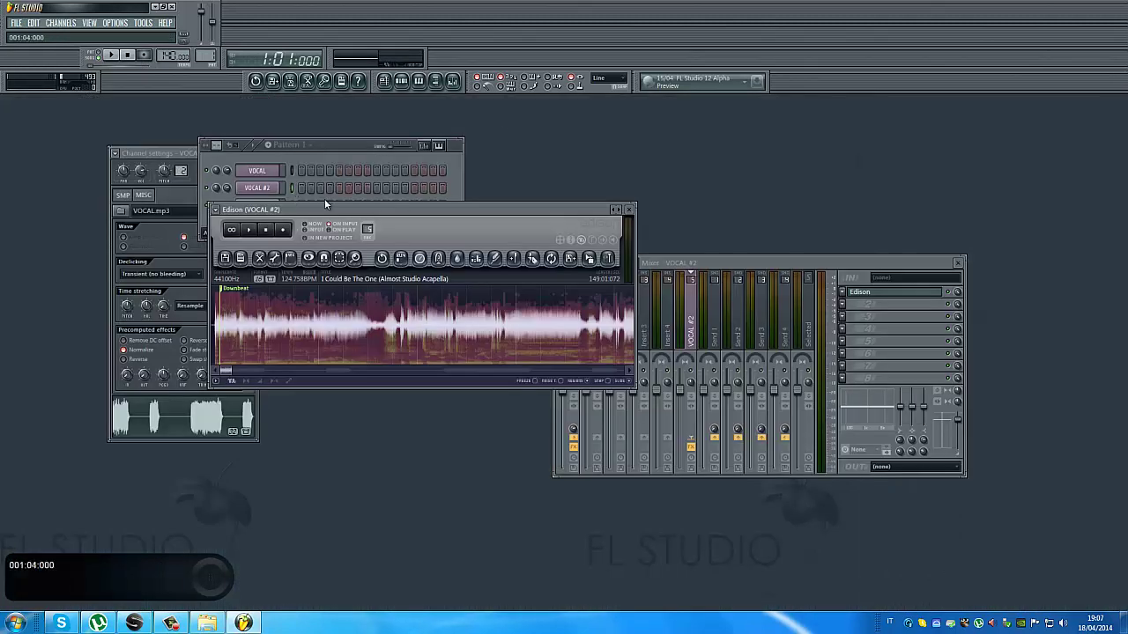
pyautogui.moveTo(314, 209); pyautogui.dragTo(316, 351)
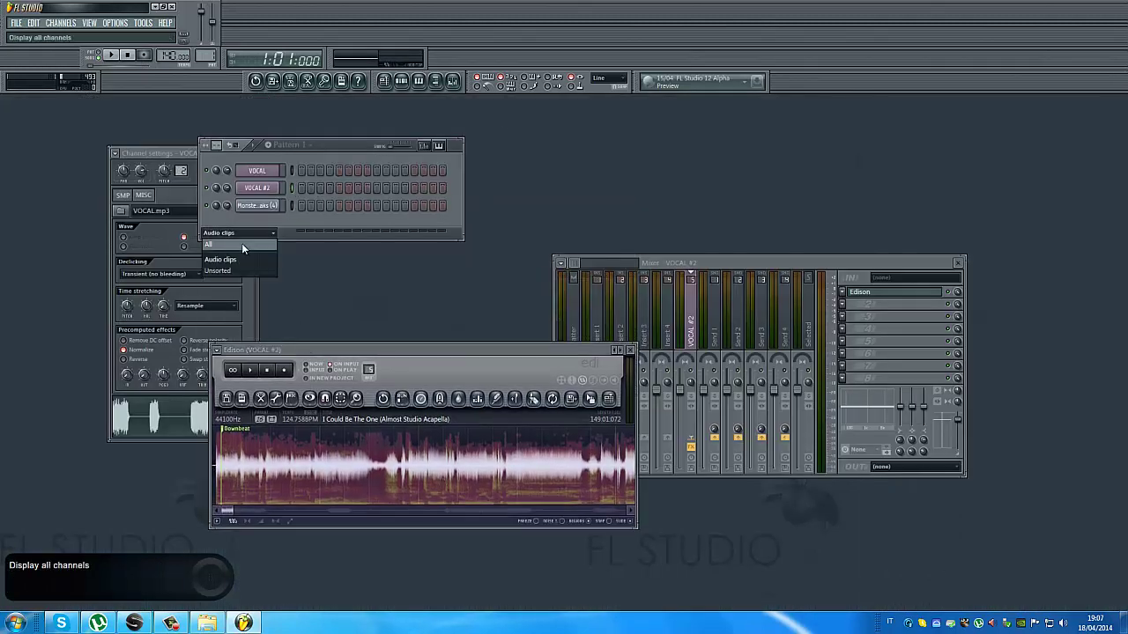
pyautogui.click(241, 244)
pyautogui.rightClick(271, 175)
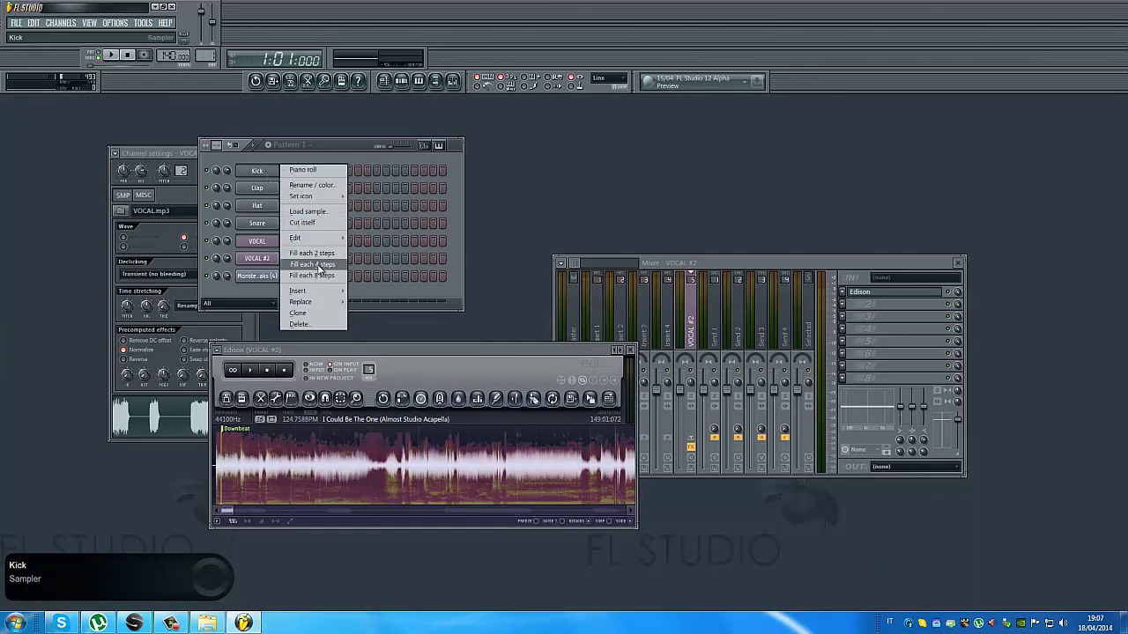
pyautogui.click(319, 265)
# Load Soundgoodizer into the first effect slot of mixer track Insert 1
pyautogui.click(842, 292)
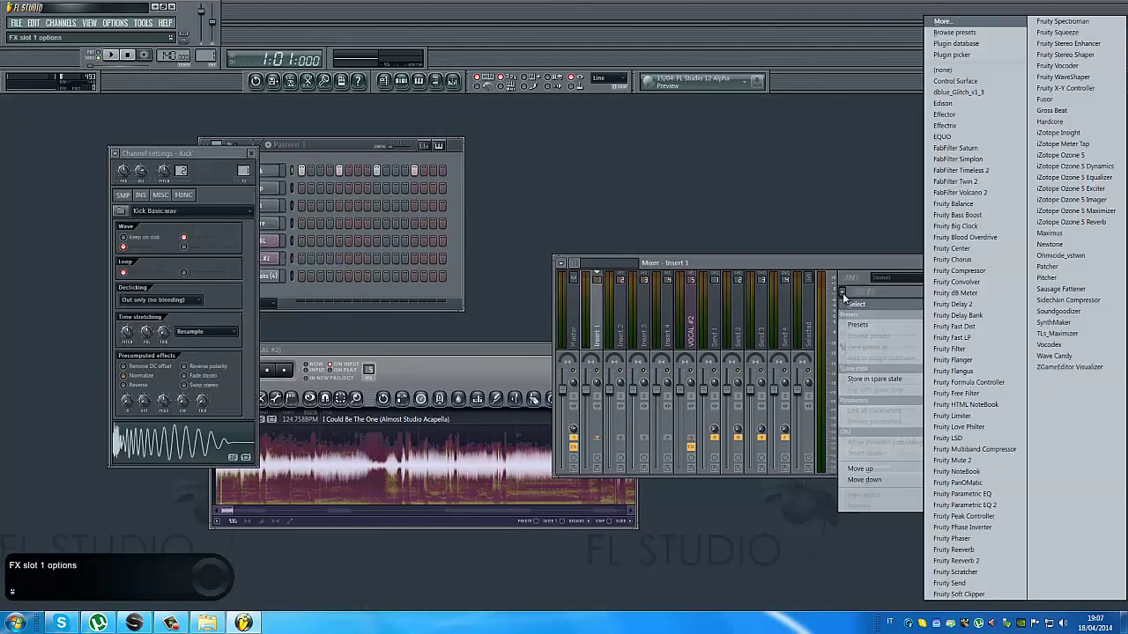
pyautogui.press('Down')
pyautogui.press('Return')
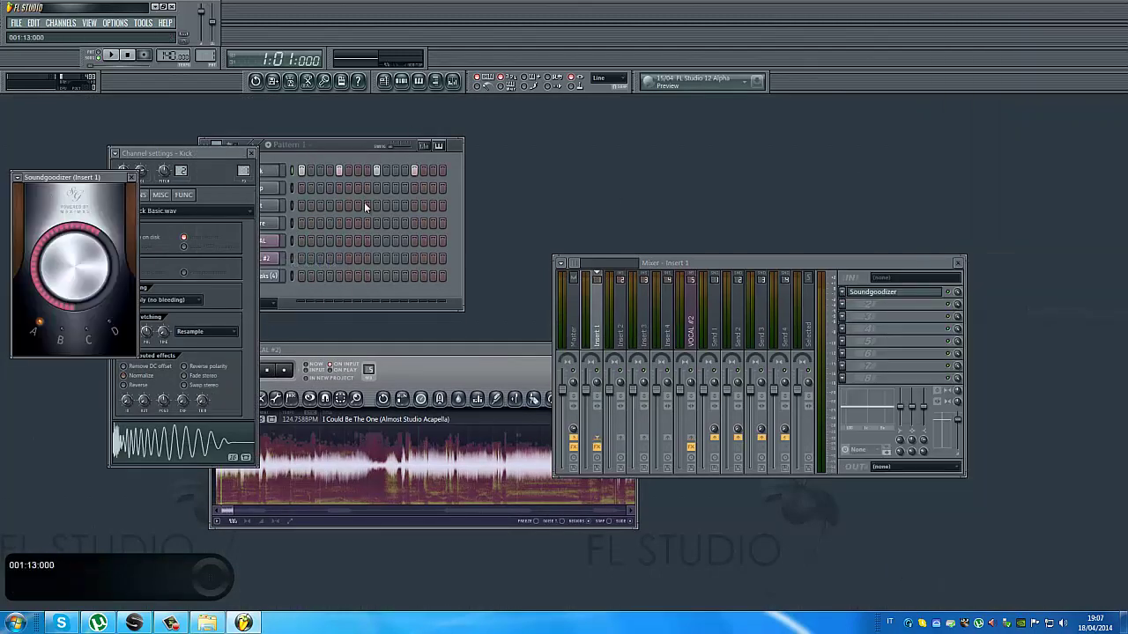
# Replace the drum loops under the first vocal section on Track 2 with repeated Pattern 1 clips starting at bar 1
pyautogui.click(386, 82)
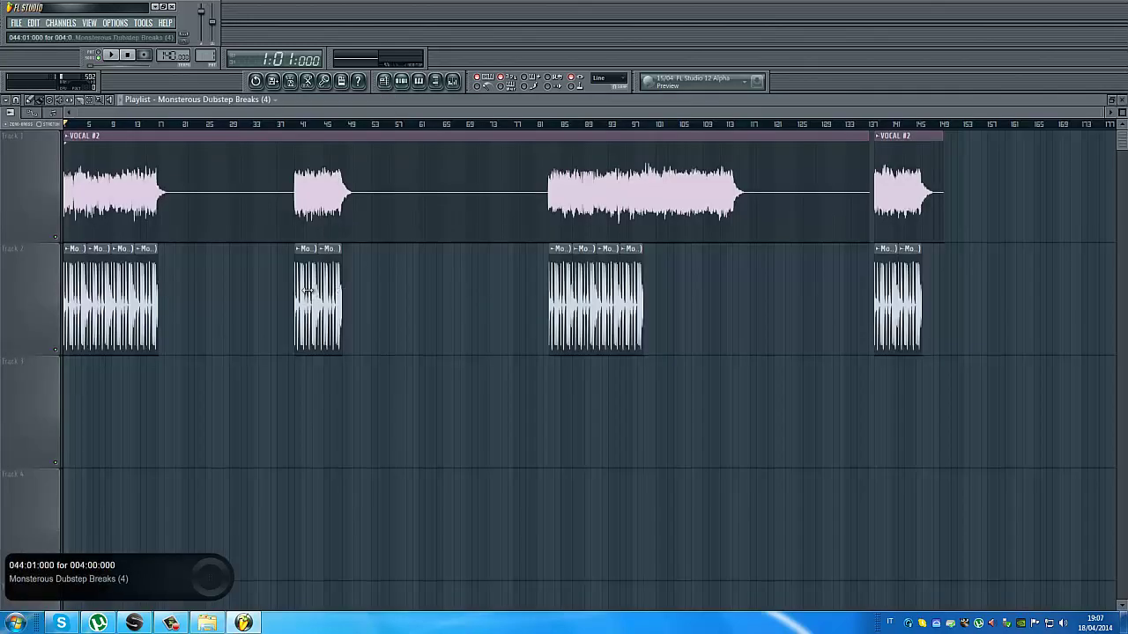
pyautogui.rightClick(70, 282)
pyautogui.moveTo(70, 281); pyautogui.dragTo(151, 288)
pyautogui.rightClick(150, 287)
pyautogui.click(211, 54)
pyautogui.moveTo(68, 273); pyautogui.dragTo(171, 267)
pyautogui.rightClick(163, 278)
pyautogui.rightClick(157, 279)
pyautogui.rightClick(172, 279)
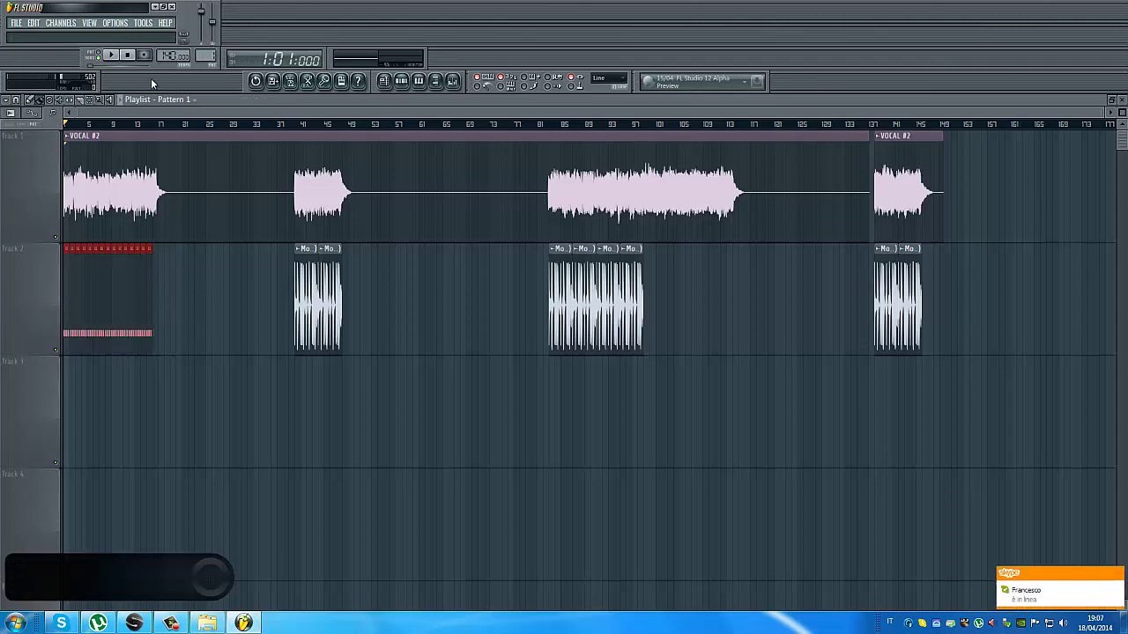
# Play the first vocal section, extend the Pattern 1 clips on Track 2 to bar 17, and stop playback
pyautogui.press('space')
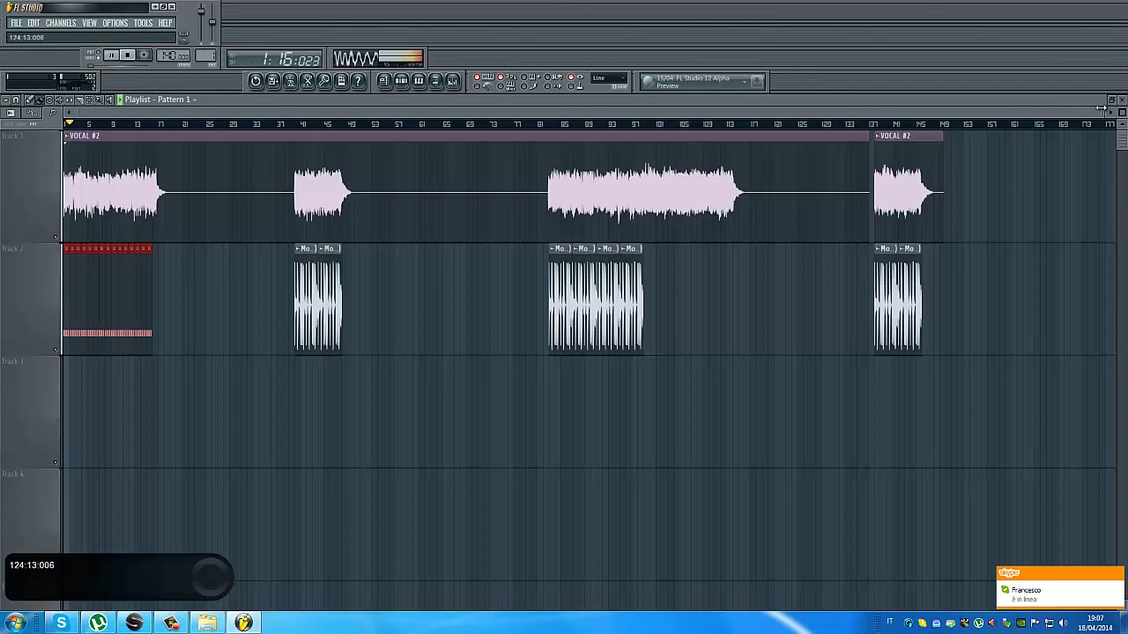
pyautogui.moveTo(1104, 112); pyautogui.dragTo(385, 173)
pyautogui.scroll(4, 385, 173)
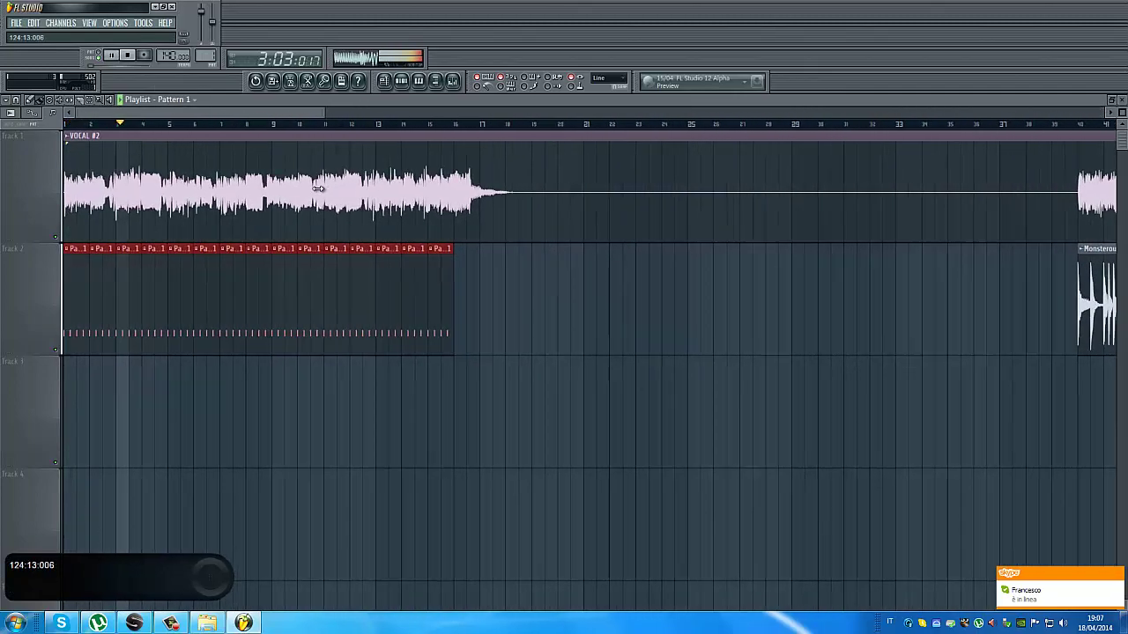
pyautogui.click(617, 280)
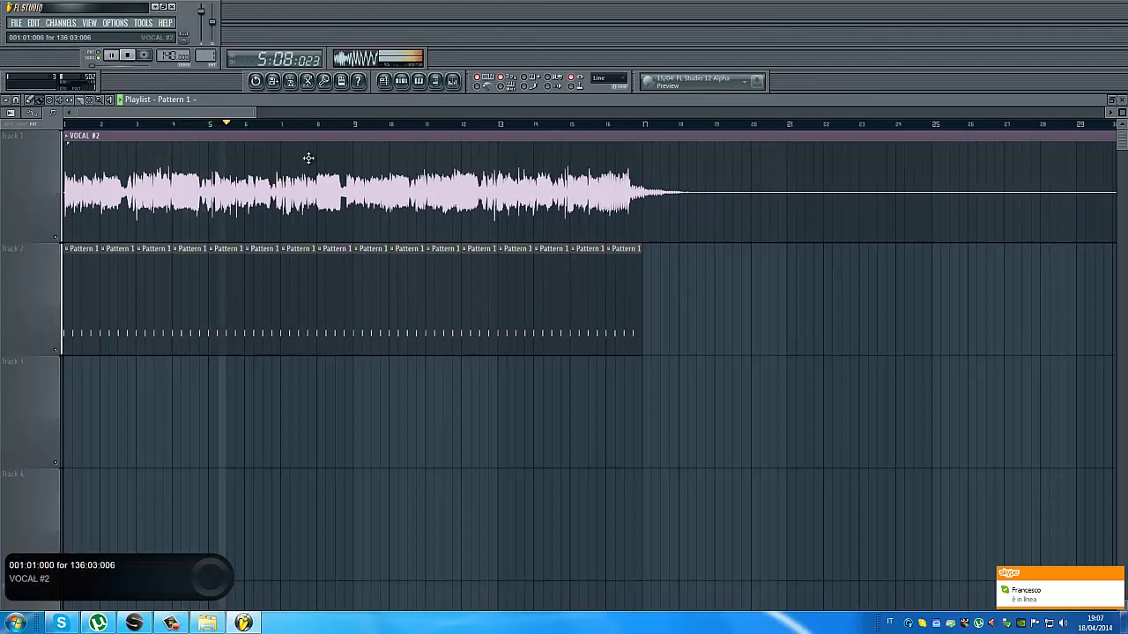
pyautogui.press('space')
# Trim a sliver off the start of the first VOCAL #2 clip, keep it at bar 1, and test it briefly
pyautogui.moveTo(254, 112); pyautogui.dragTo(38, 136)
pyautogui.moveTo(65, 174); pyautogui.dragTo(12, 179)
pyautogui.press('space')
pyautogui.moveTo(75, 114); pyautogui.dragTo(370, 164)
pyautogui.scroll(1, 369, 164)
pyautogui.press('space')
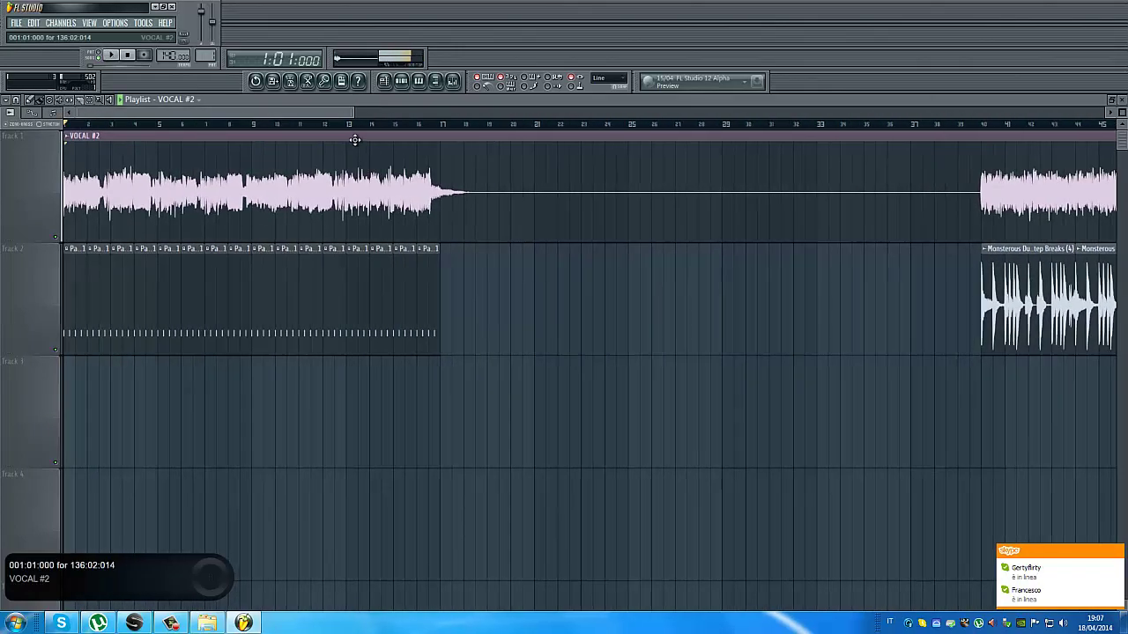
# Play the first vocal section against the kick pattern to check its timing, and stop playback near bar 16
pyautogui.click(111, 54)
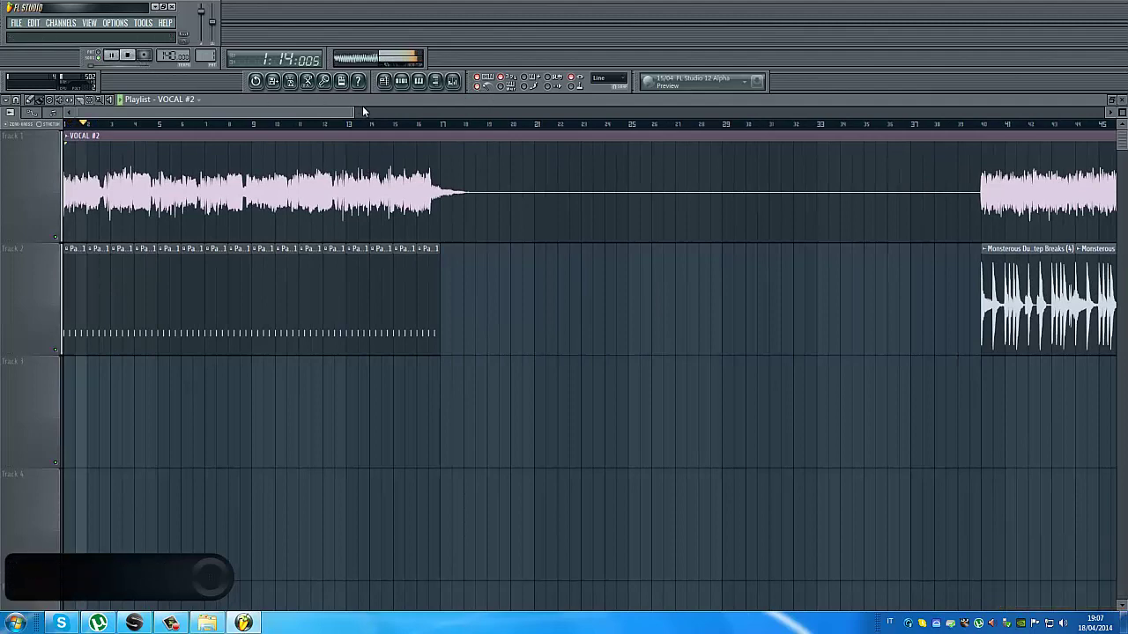
pyautogui.moveTo(353, 113); pyautogui.dragTo(280, 116)
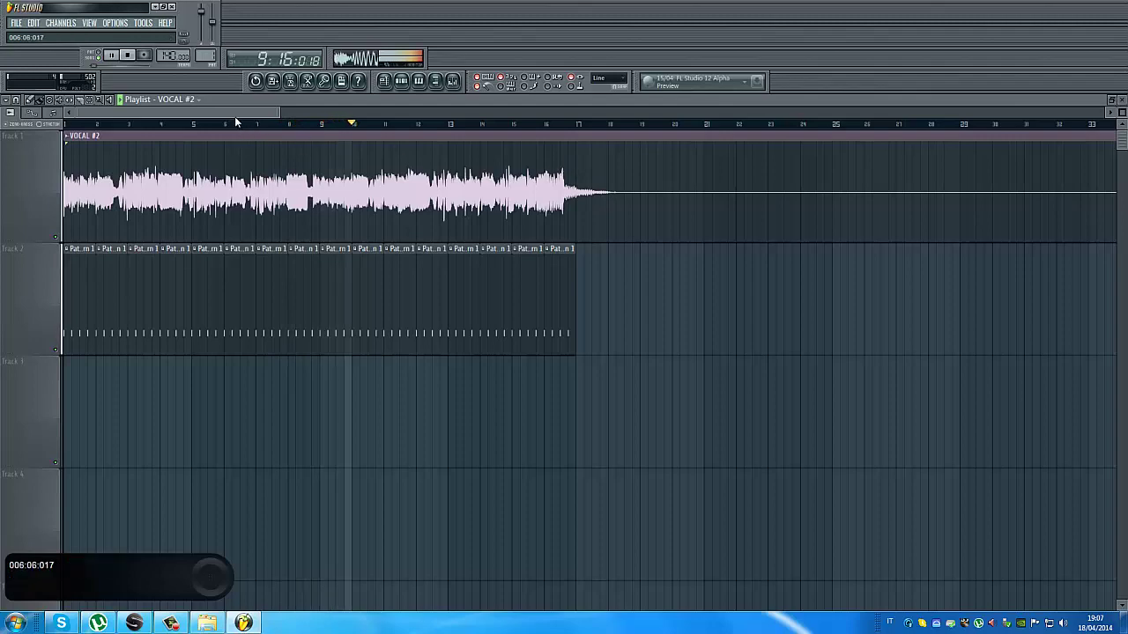
pyautogui.moveTo(236, 114); pyautogui.dragTo(302, 128)
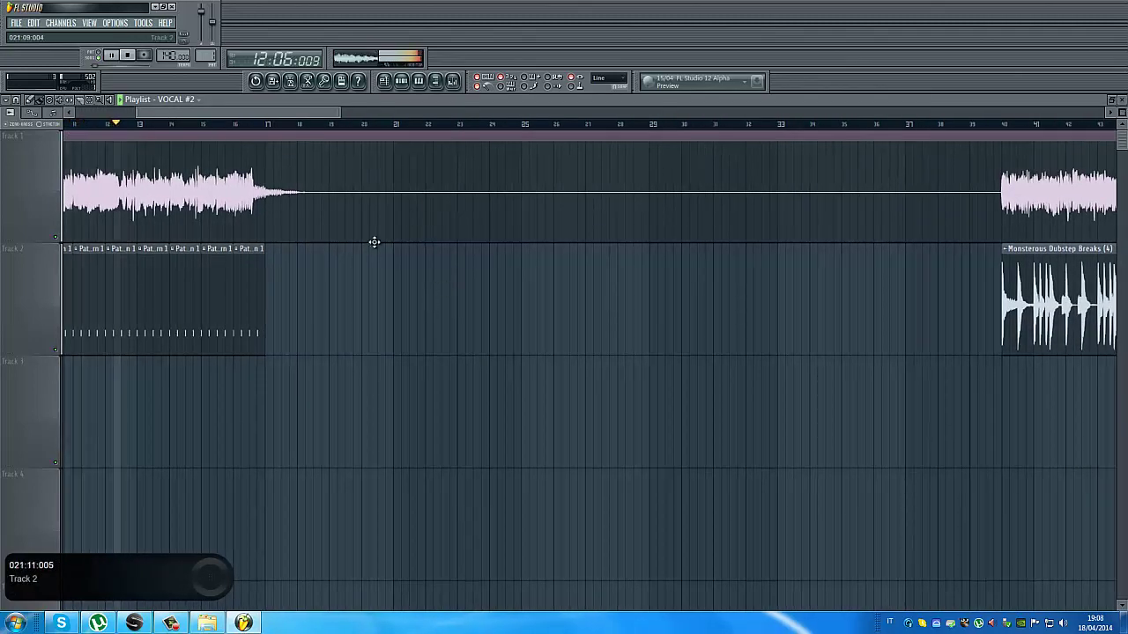
pyautogui.moveTo(320, 114); pyautogui.dragTo(220, 112)
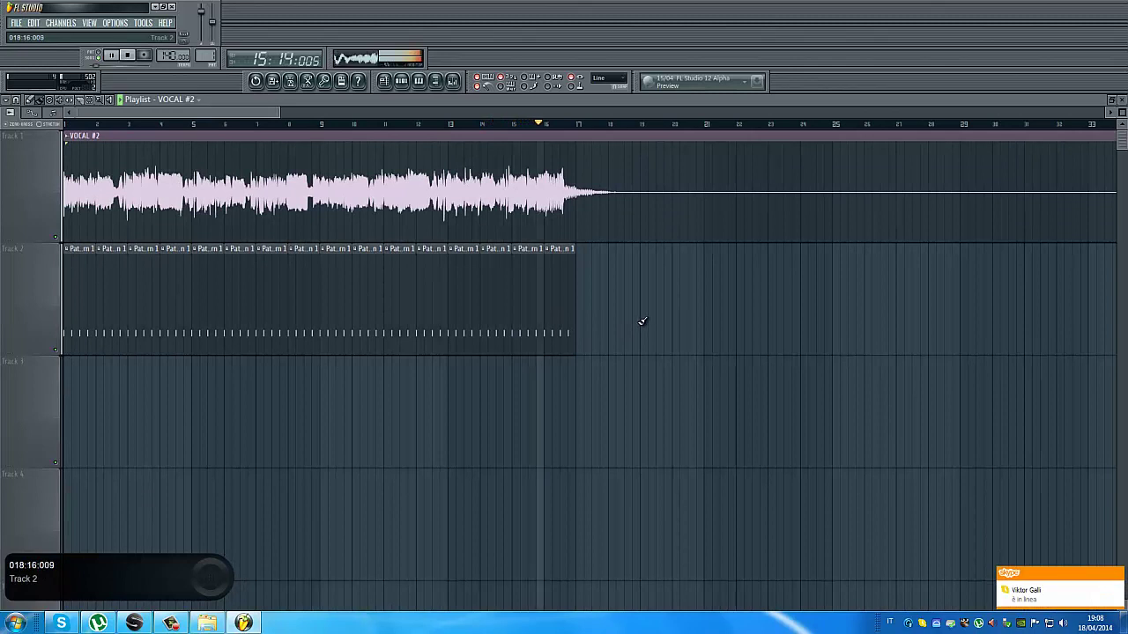
pyautogui.press('space')
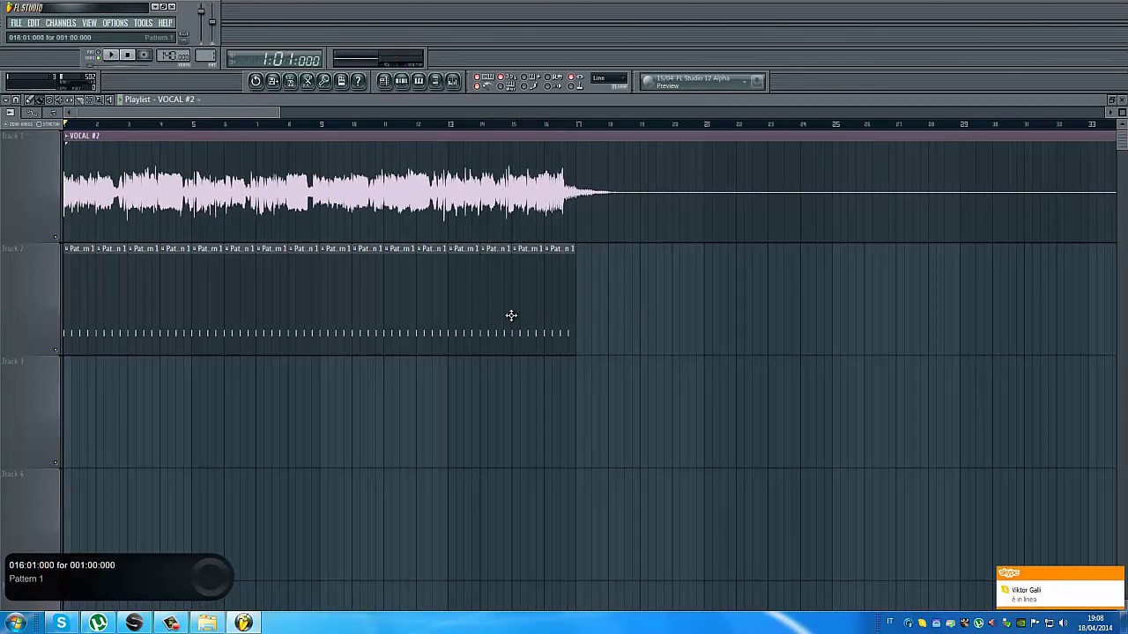
# Delete the Pattern 1 clips, both VOCAL #2 clips and all drum loops except the first loop of the second section
pyautogui.moveTo(619, 297); pyautogui.dragTo(85, 301)
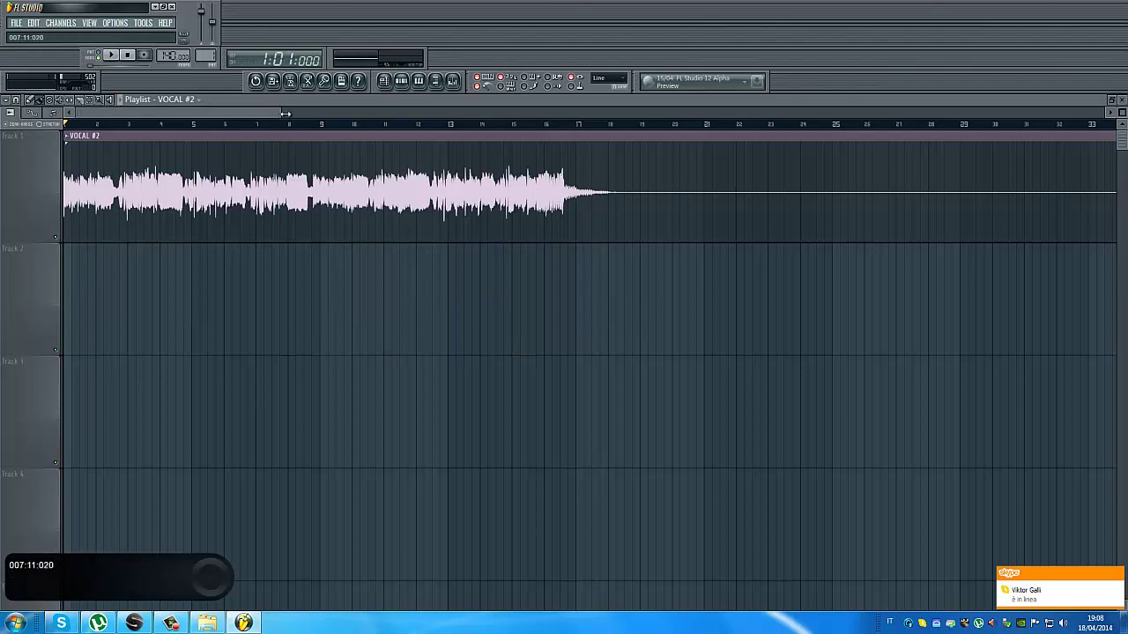
pyautogui.moveTo(291, 117); pyautogui.dragTo(1119, 202)
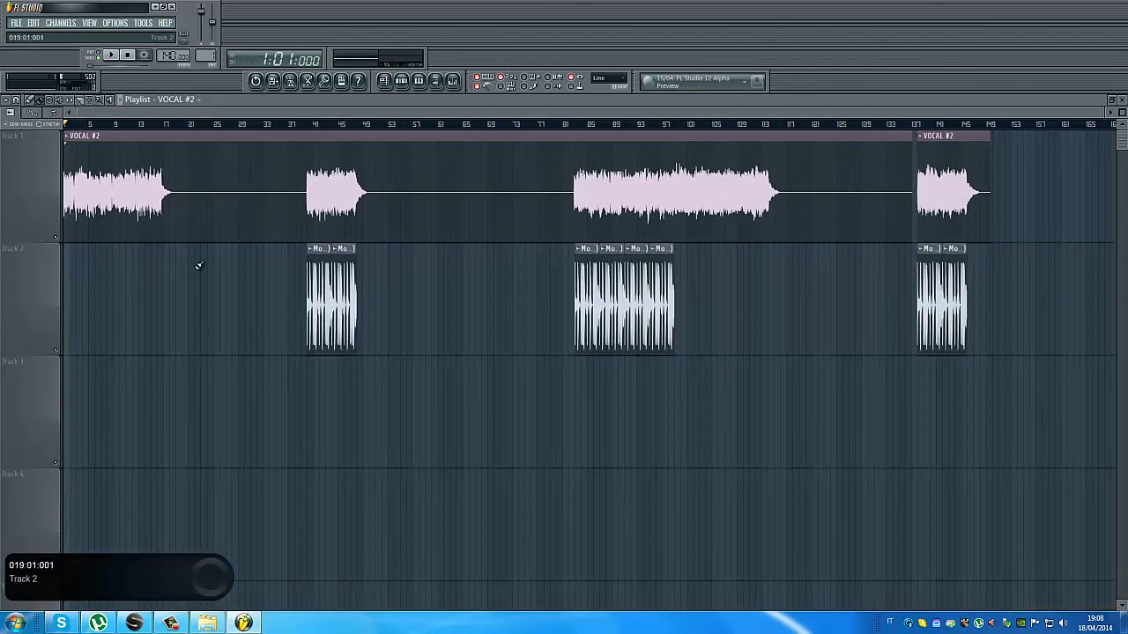
pyautogui.moveTo(243, 324); pyautogui.dragTo(423, 344)
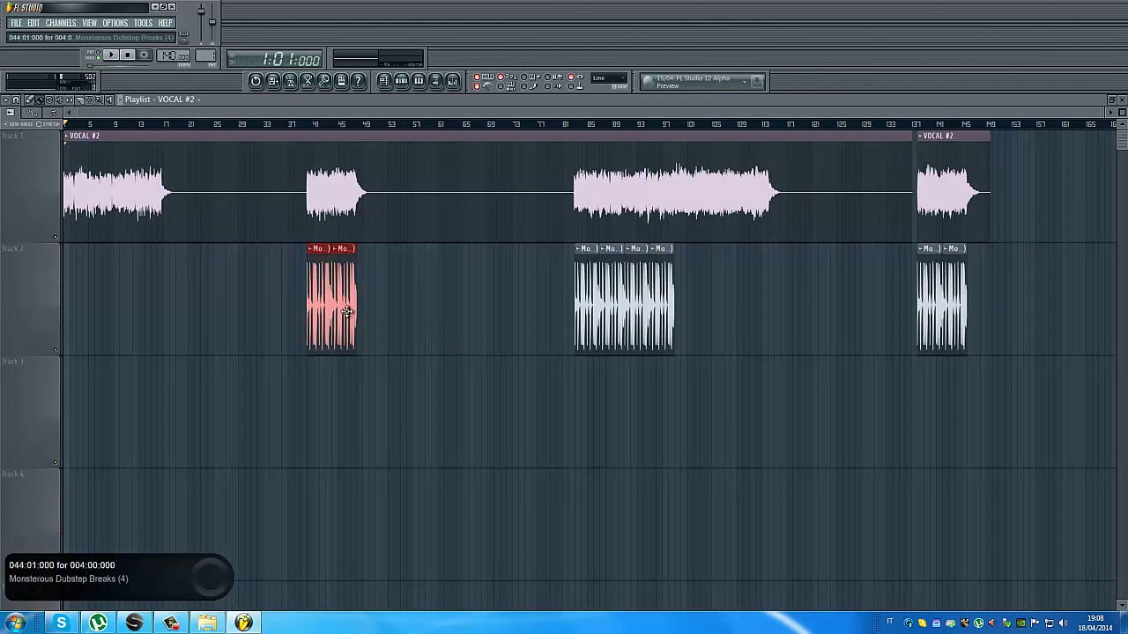
pyautogui.click(415, 272)
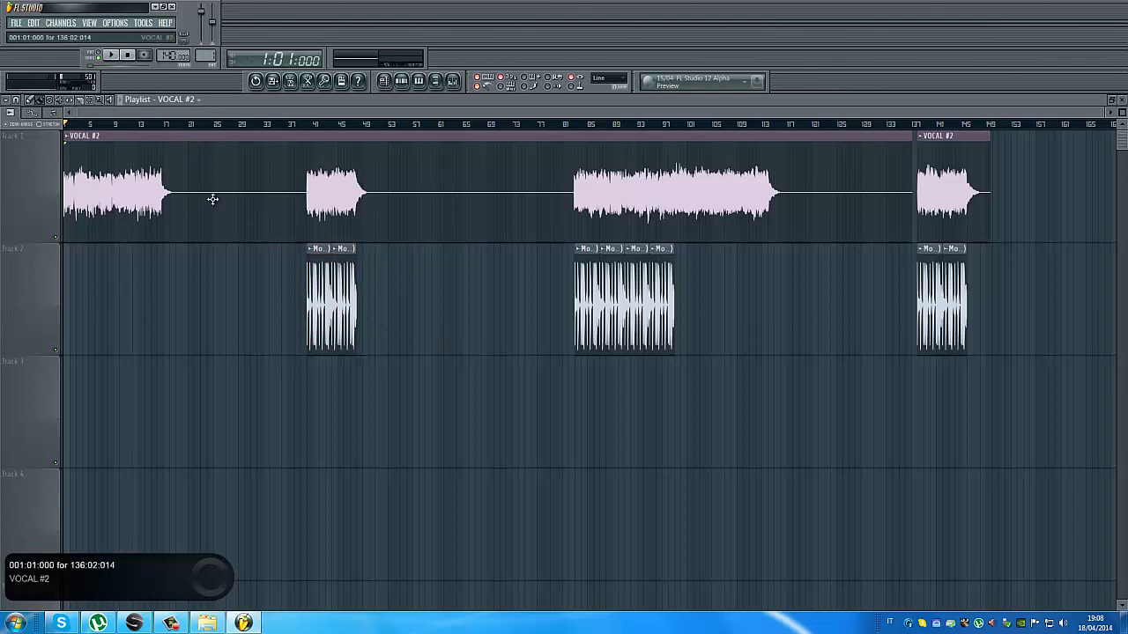
pyautogui.rightClick(463, 204)
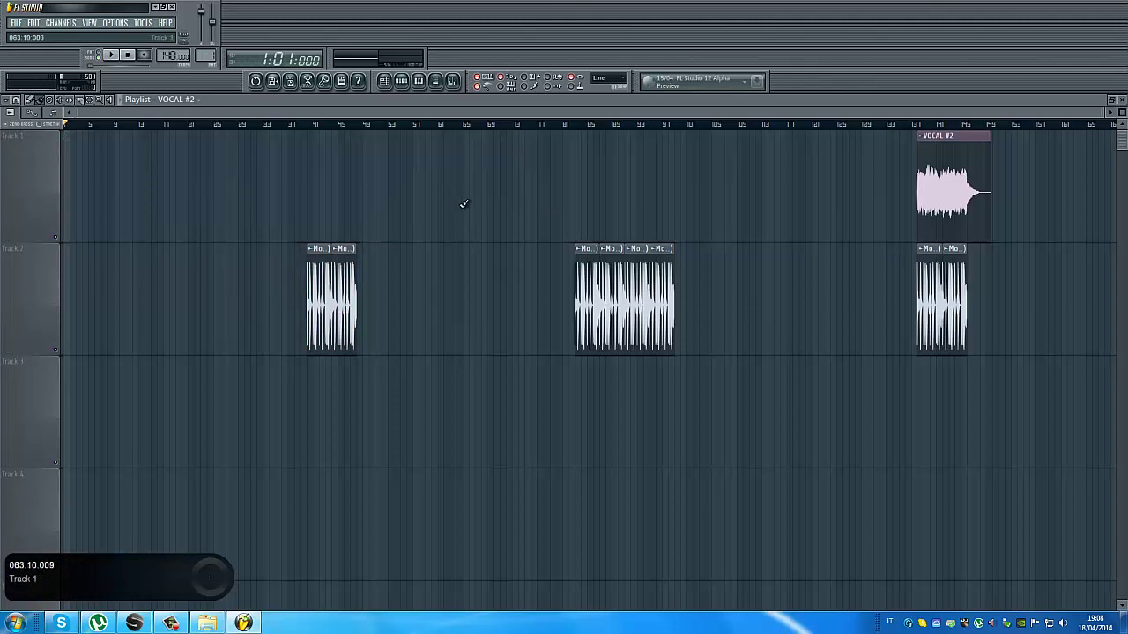
pyautogui.rightClick(975, 188)
pyautogui.rightClick(962, 293)
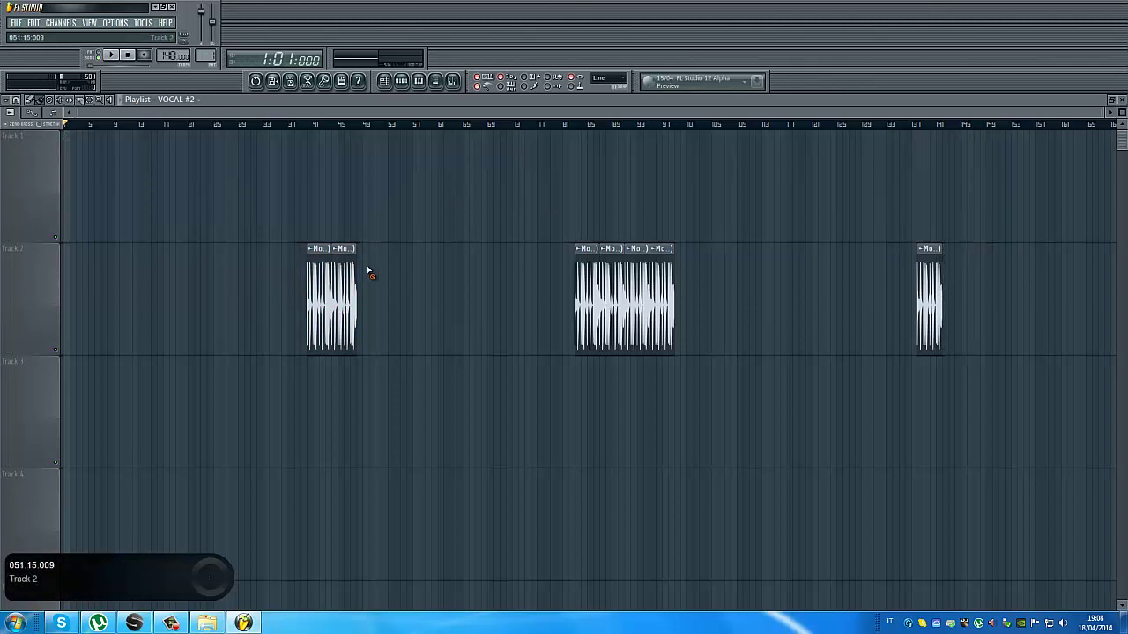
pyautogui.rightClick(345, 275)
pyautogui.rightClick(623, 282)
pyautogui.rightClick(930, 289)
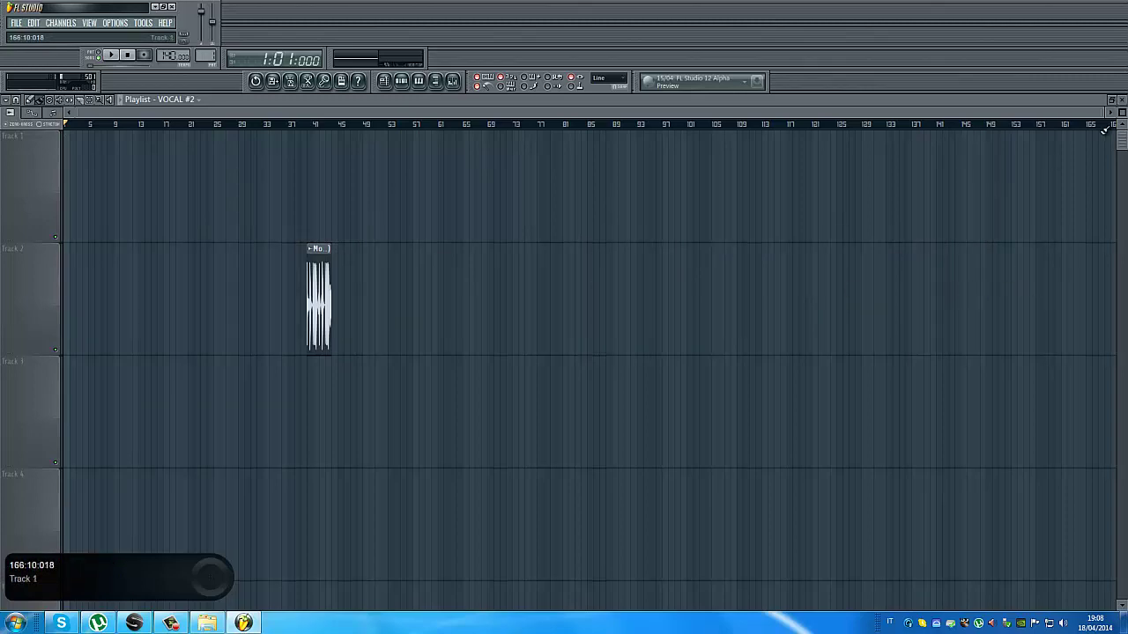
# Move the remaining drum loop to bar 1 on Track 1 and set the tempo to 128 BPM, restretching all channels
pyautogui.moveTo(1101, 116); pyautogui.dragTo(921, 143)
pyautogui.moveTo(967, 308); pyautogui.dragTo(118, 195)
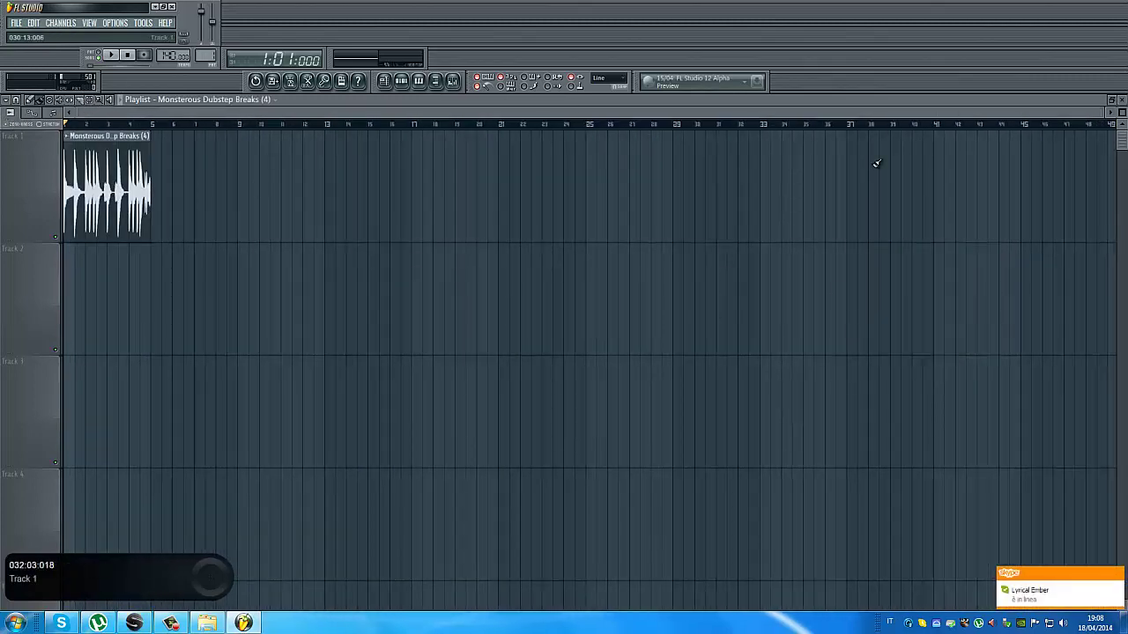
pyautogui.moveTo(1105, 112); pyautogui.dragTo(406, 126)
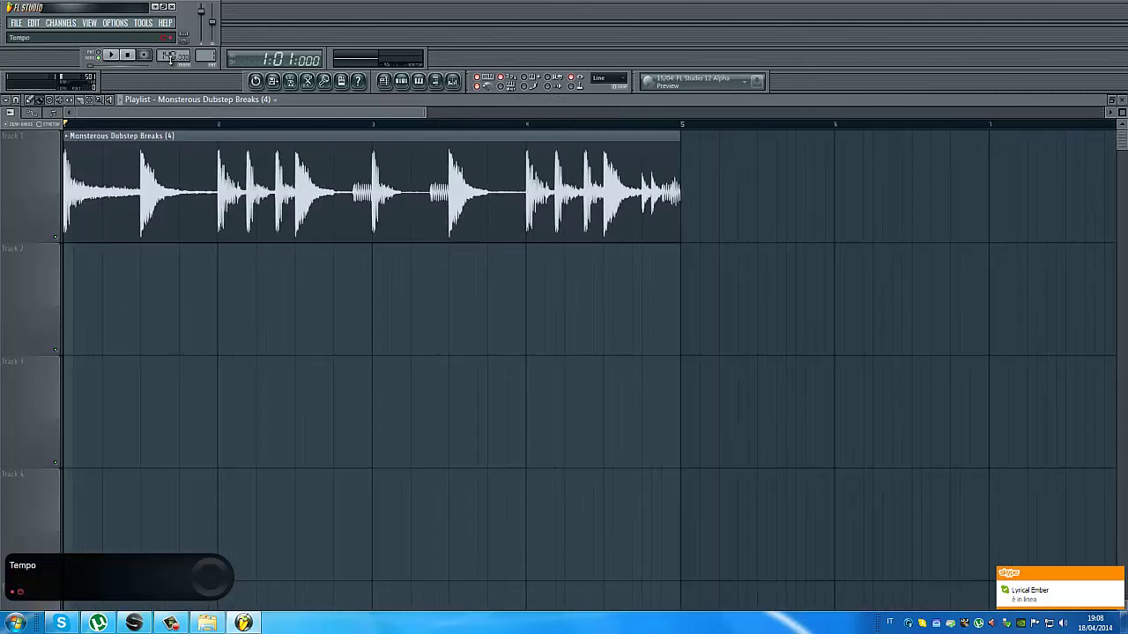
pyautogui.moveTo(173, 58); pyautogui.dragTo(189, 82)
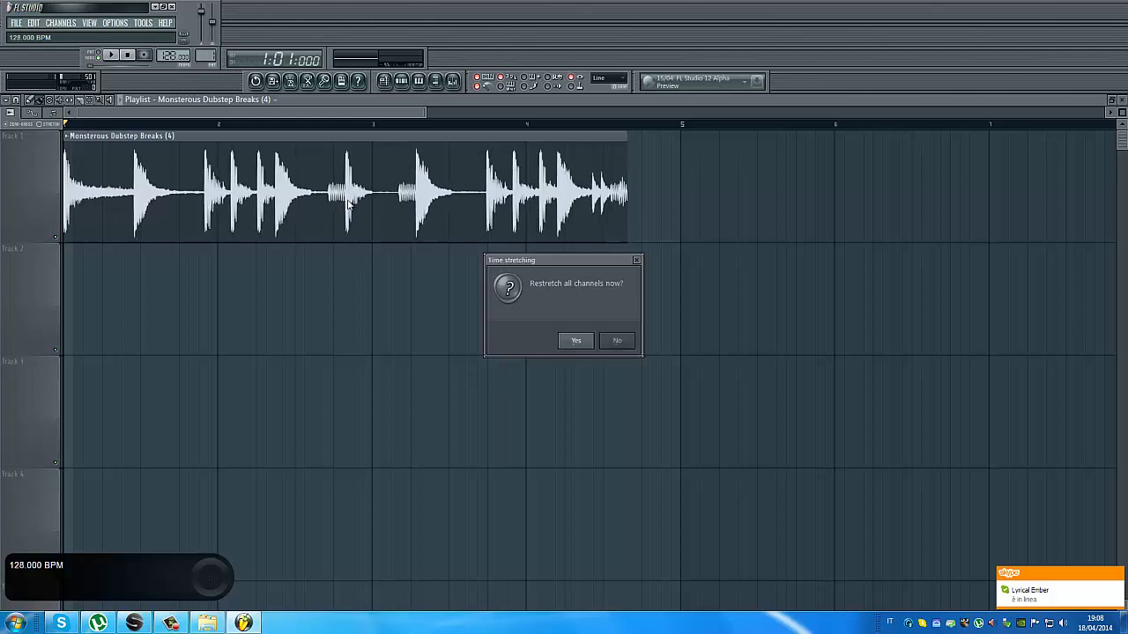
pyautogui.click(571, 342)
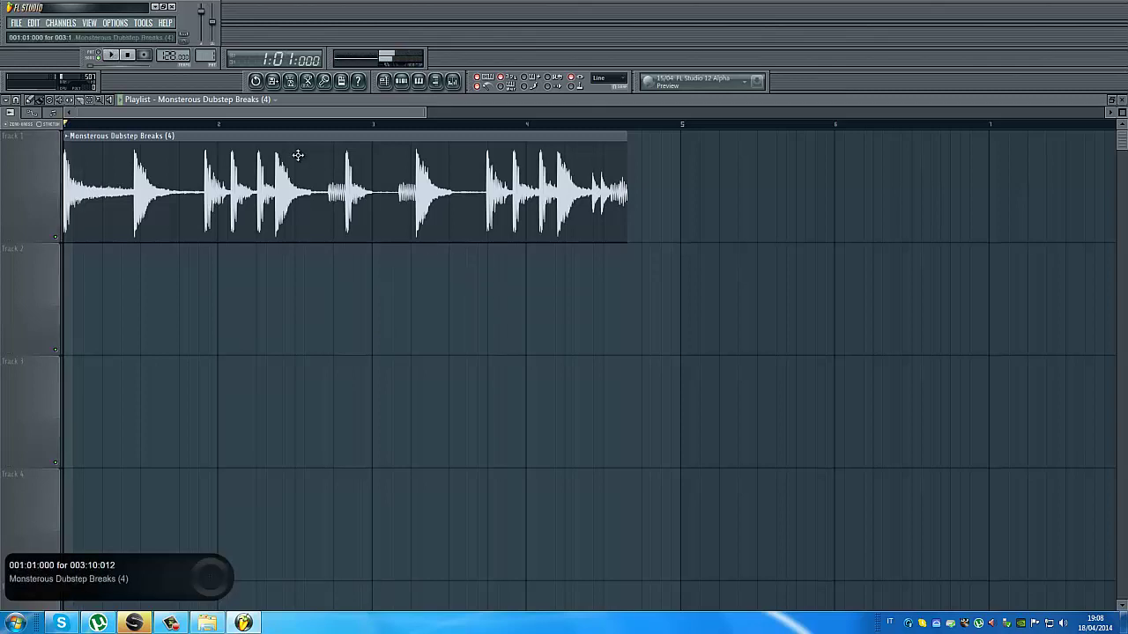
# Program Hat hits on steps 3, 7, 11 and 15 in Pattern 2
pyautogui.click(1121, 104)
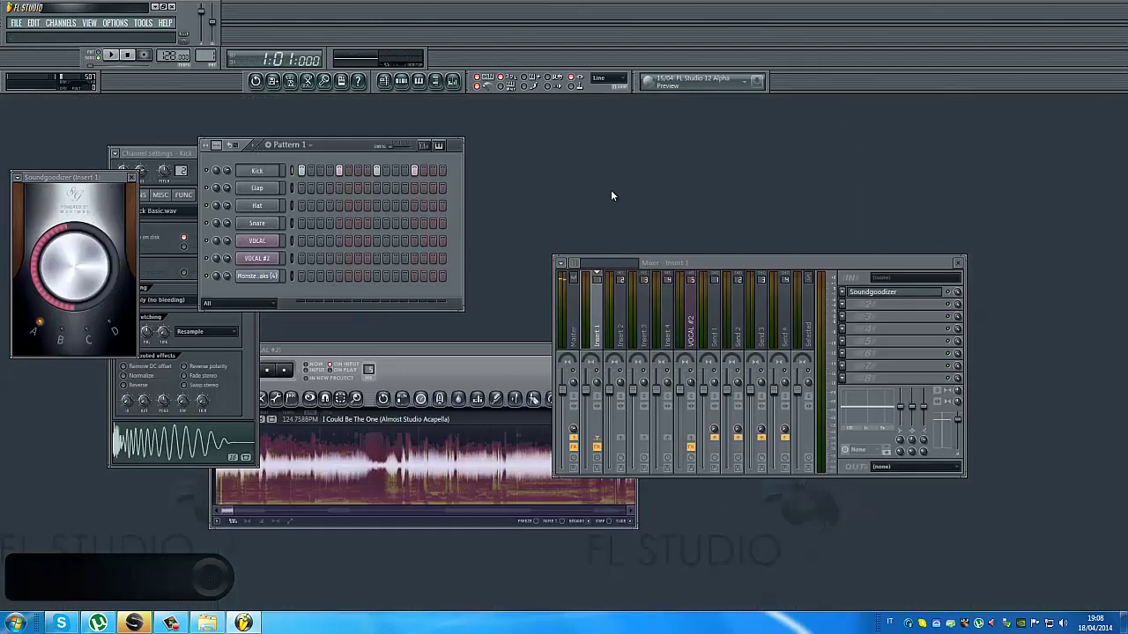
pyautogui.moveTo(208, 55); pyautogui.dragTo(213, 46)
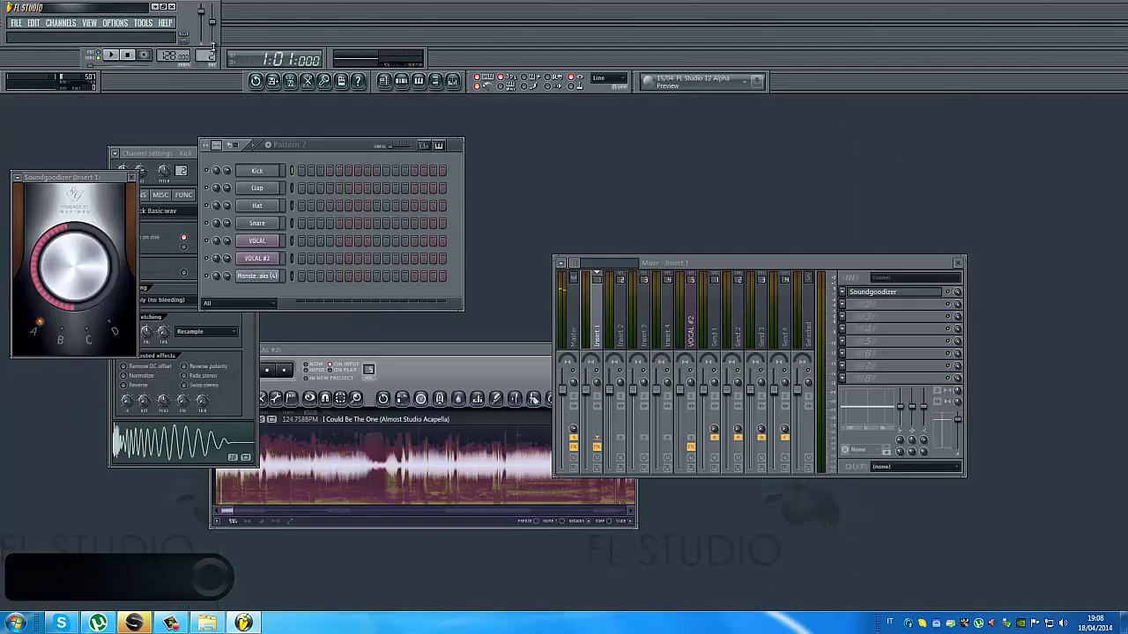
pyautogui.click(319, 205)
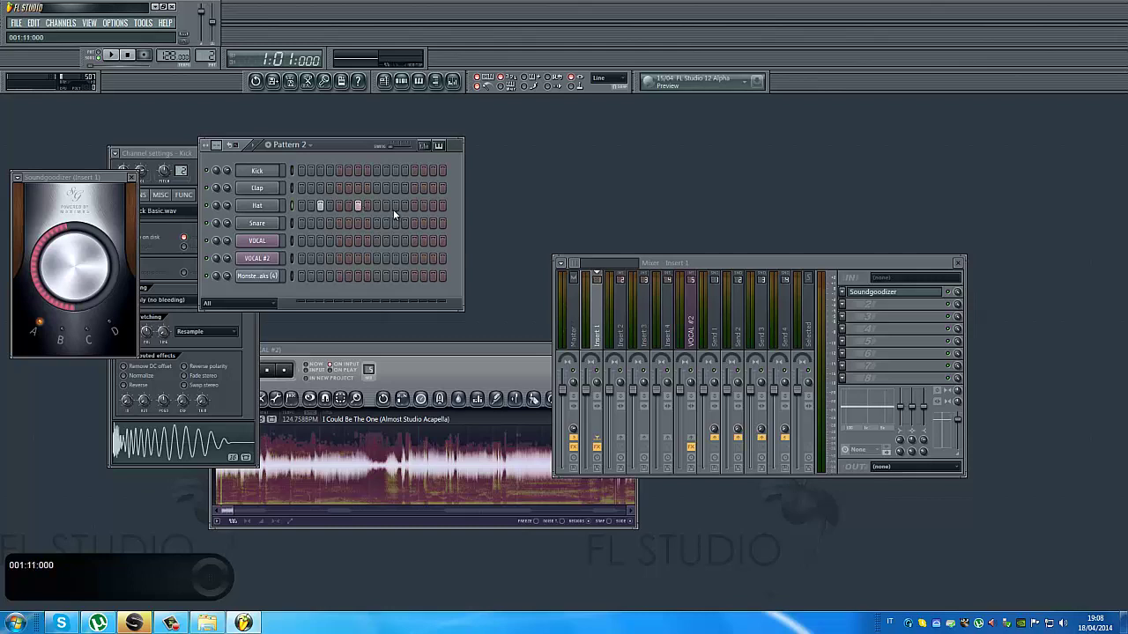
# Place four Pattern 2 clips on Track 2 from bar 1 to bar 5 and play them briefly with the drum loop
pyautogui.click(384, 82)
pyautogui.click(70, 292)
pyautogui.moveTo(70, 293); pyautogui.dragTo(581, 302)
pyautogui.press('space')
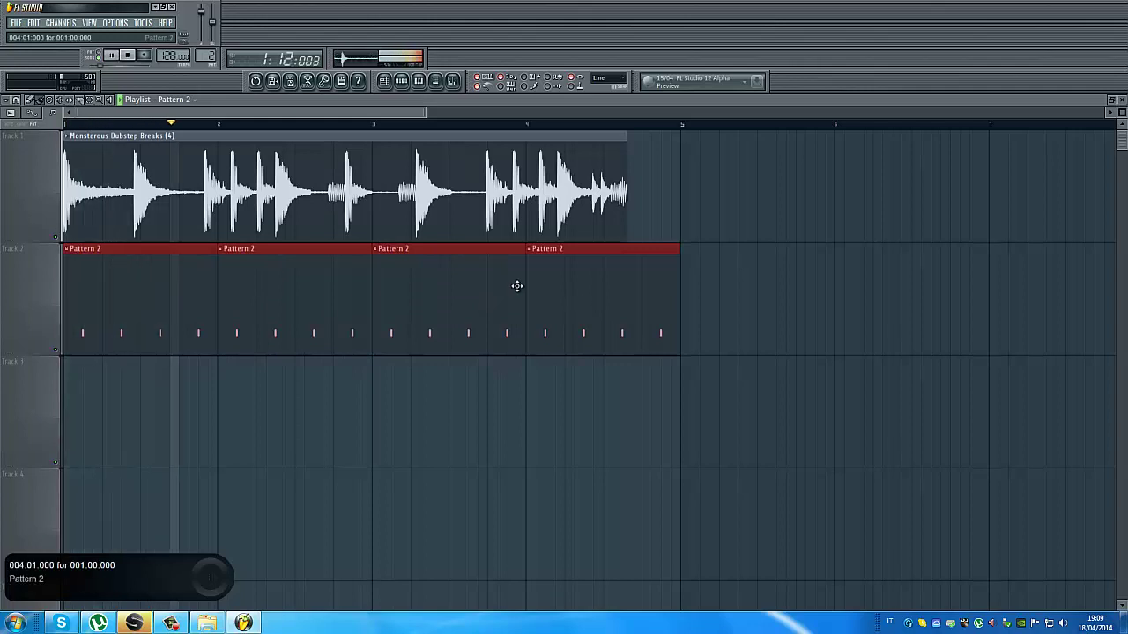
pyautogui.press('space')
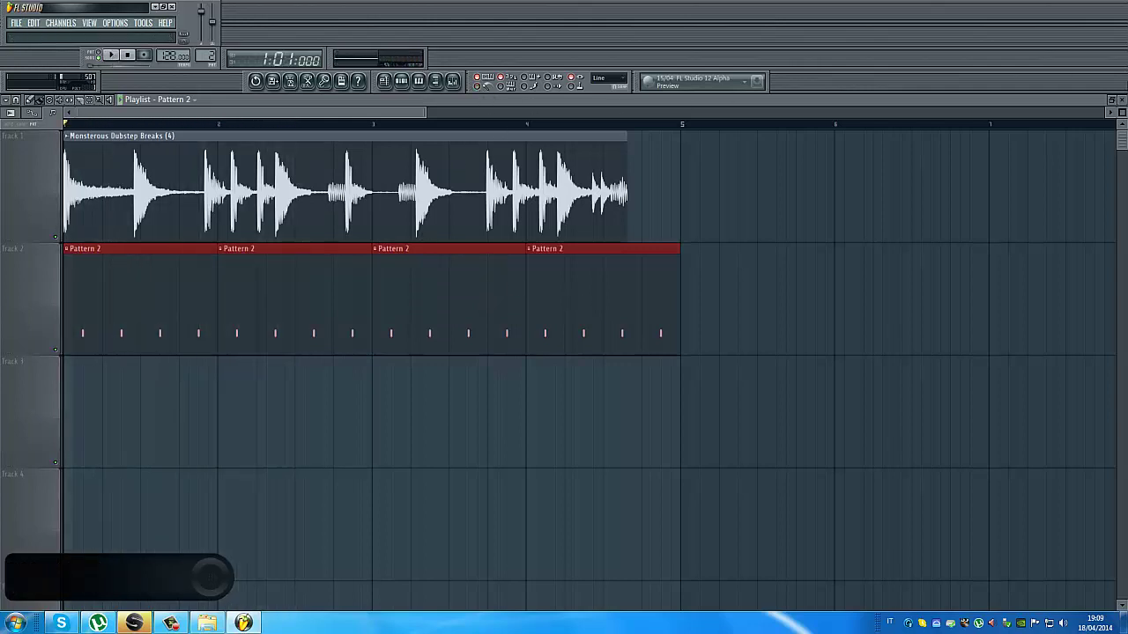
# Close the playlist and turn on Normalize for the Monsterous Dubstep Breaks (4) channel
pyautogui.click(1121, 99)
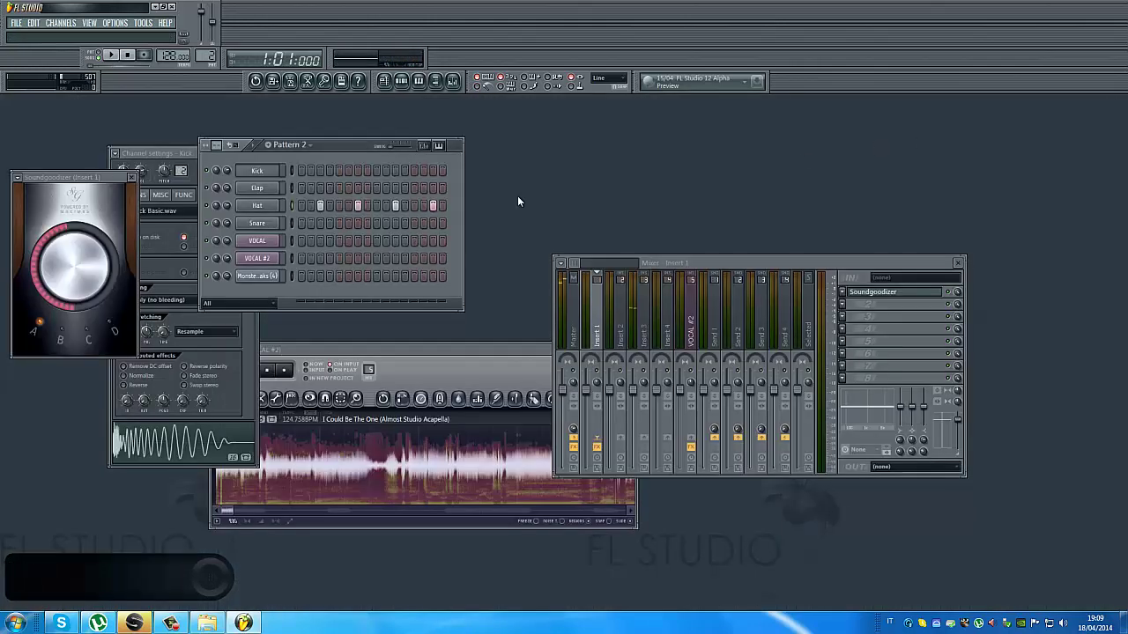
pyautogui.click(257, 275)
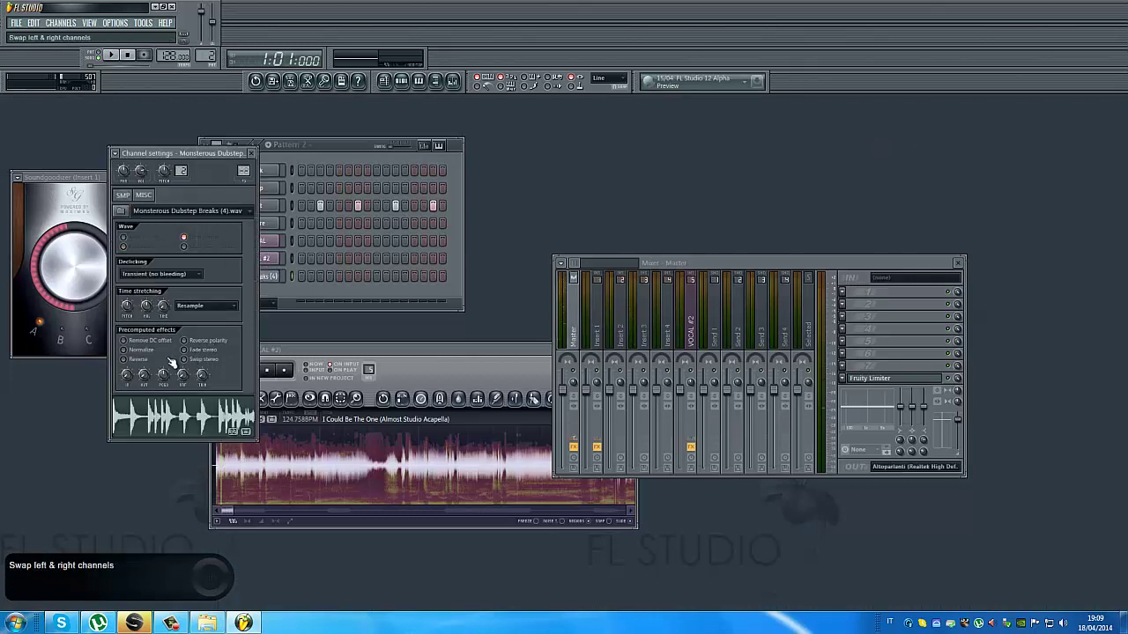
pyautogui.click(137, 356)
# Load the Monsterous Dubstep Breaks (4) waveform into Edison on the VOCAL #2 mixer track and move the Edison window over the mixer
pyautogui.click(693, 319)
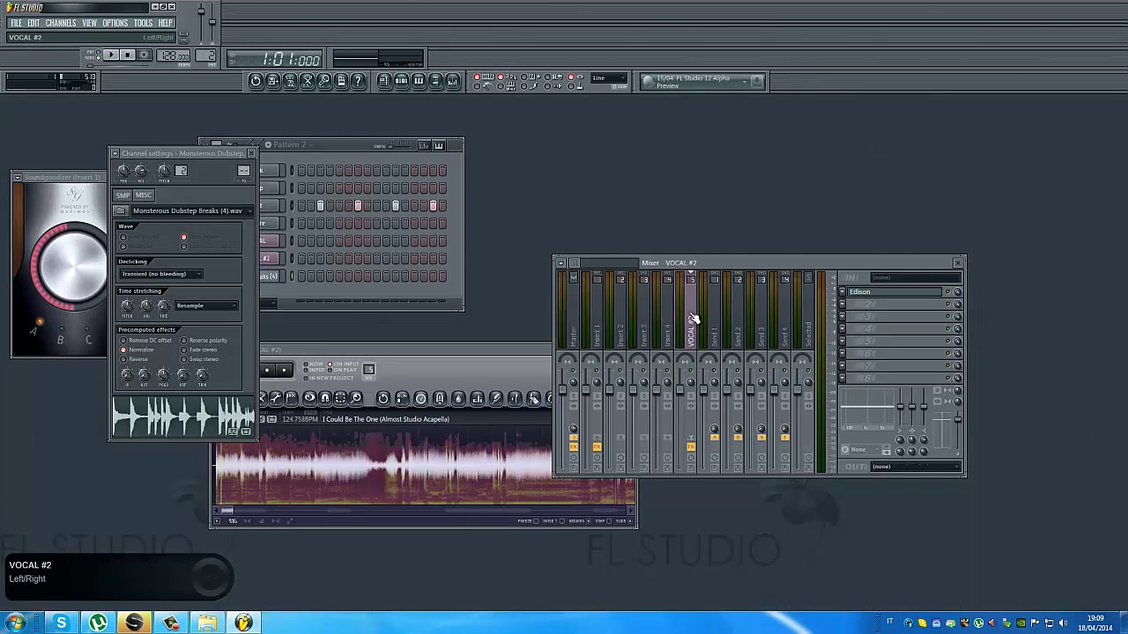
pyautogui.click(867, 297)
pyautogui.click(868, 297)
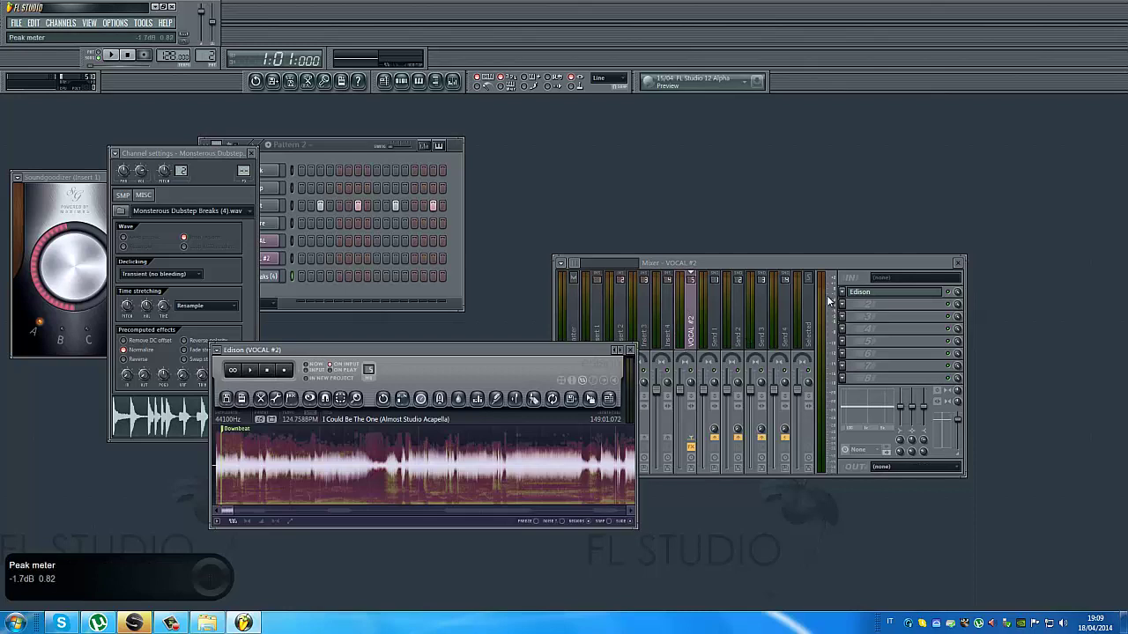
pyautogui.click(853, 300)
pyautogui.click(853, 300)
pyautogui.click(843, 291)
pyautogui.click(842, 292)
pyautogui.moveTo(207, 415); pyautogui.dragTo(315, 447)
pyautogui.moveTo(367, 352); pyautogui.dragTo(623, 291)
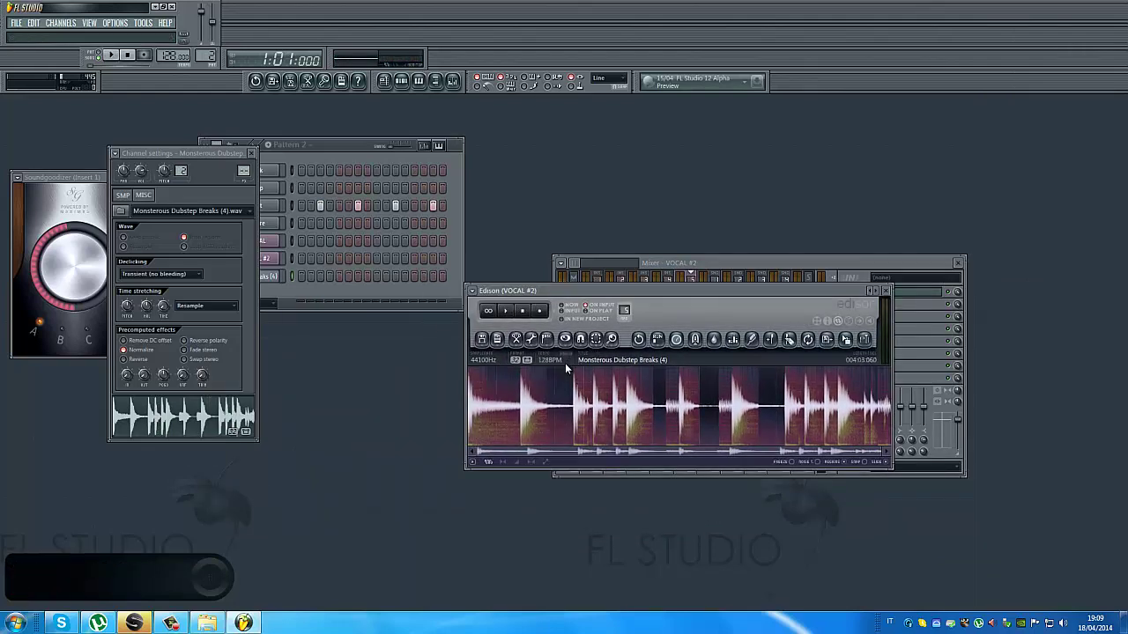
# Autodetect the loop's tempo in Edison with the quick estimation for short loops, then send it to the playlist as an audio clip
pyautogui.click(559, 360)
pyautogui.click(649, 358)
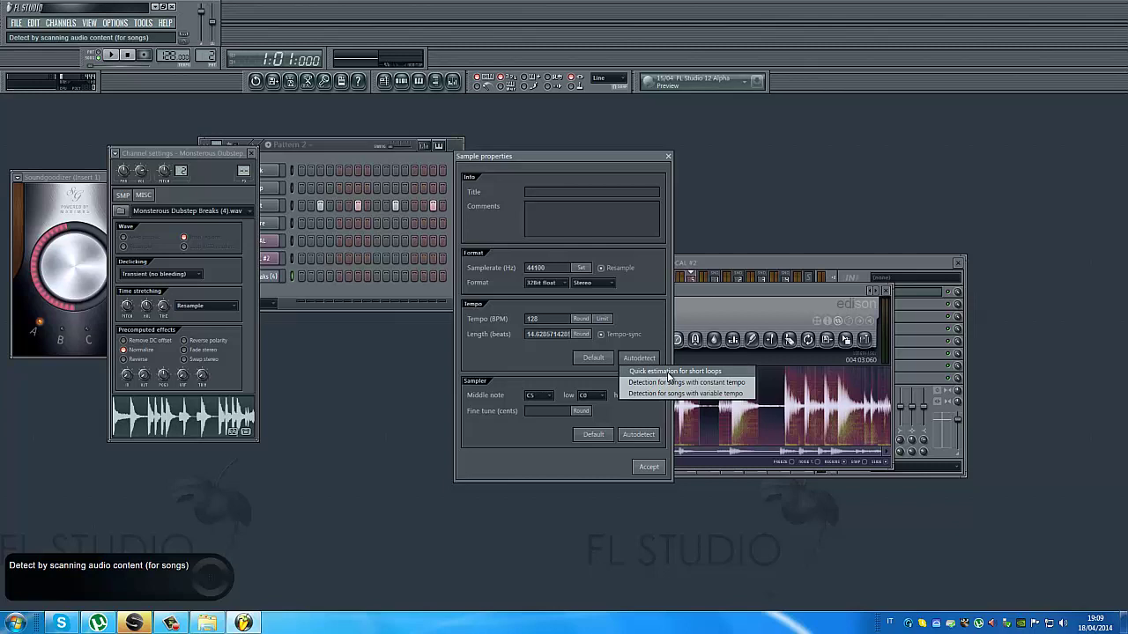
pyautogui.click(669, 372)
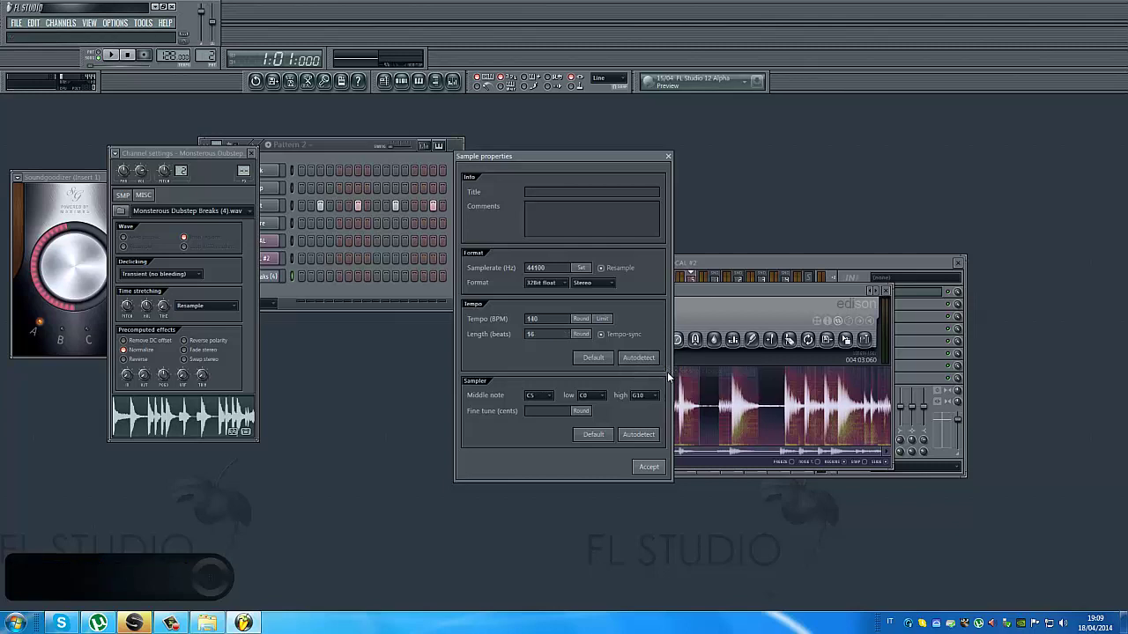
pyautogui.click(648, 465)
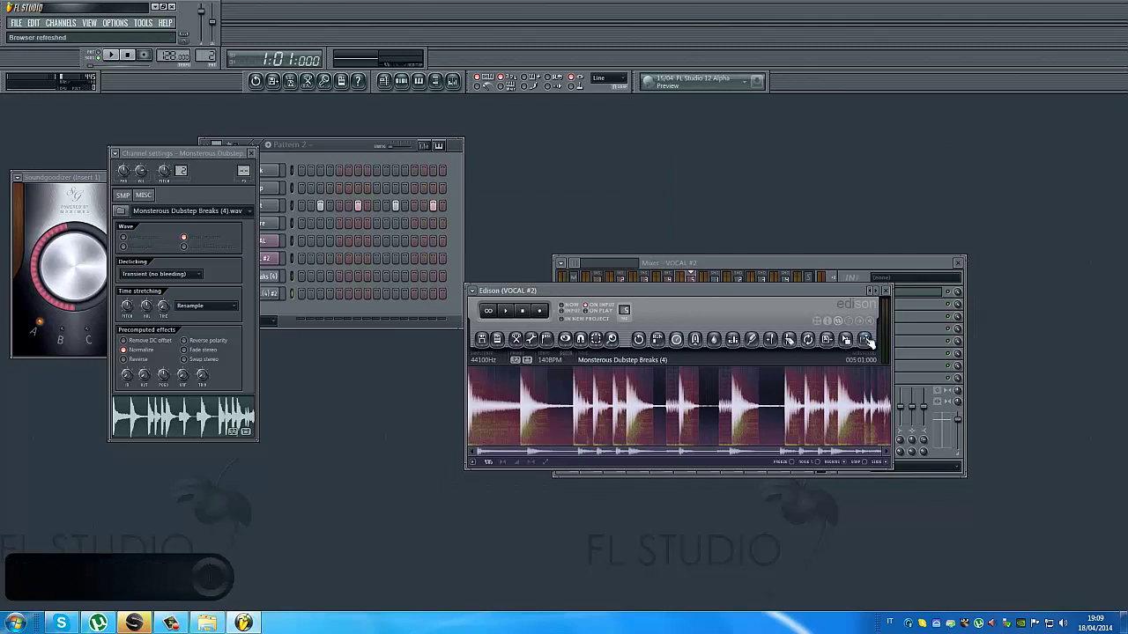
pyautogui.click(401, 81)
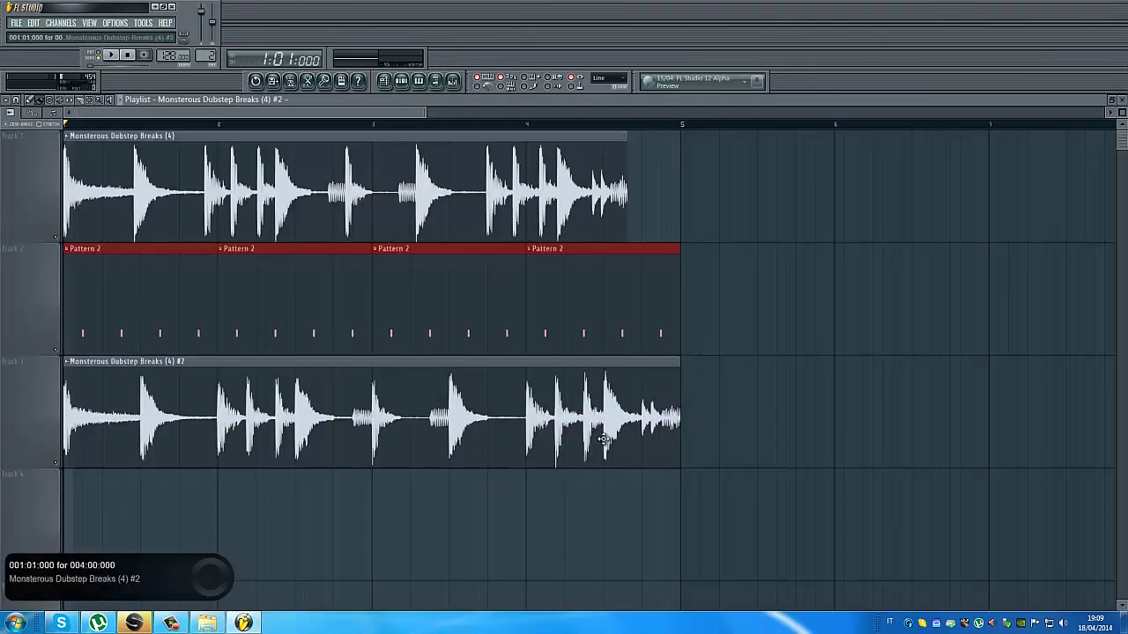
# Delete the old drum loop on Track 1 and fit the Track 3 loop to the project tempo using its embedded 140 BPM
pyautogui.rightClick(524, 214)
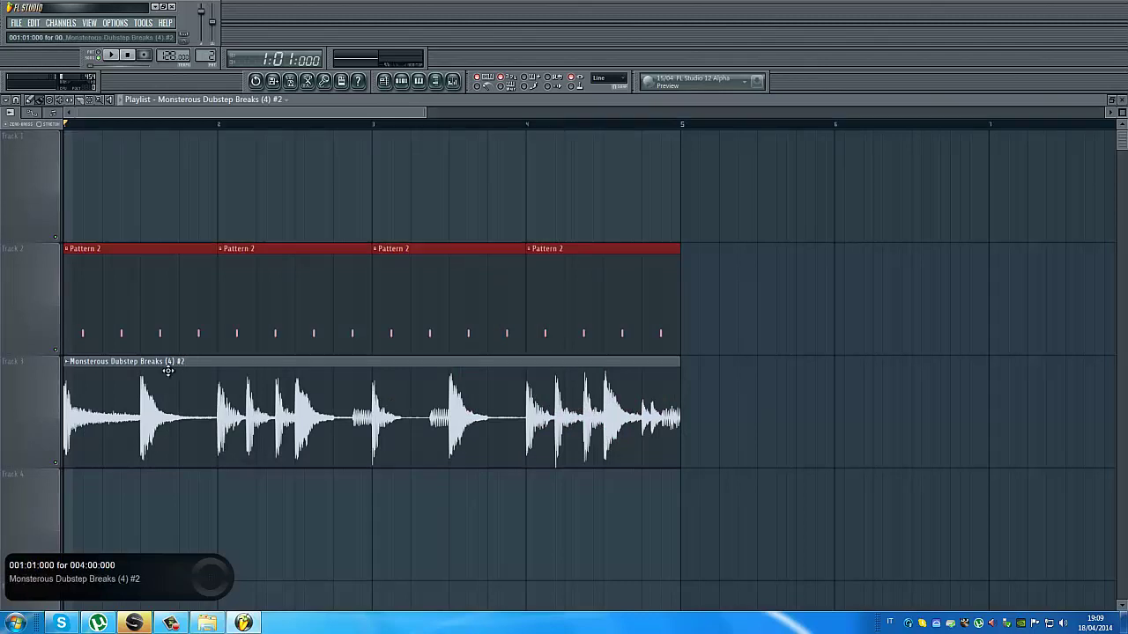
pyautogui.click(68, 363)
pyautogui.moveTo(101, 402)
pyautogui.click(176, 428)
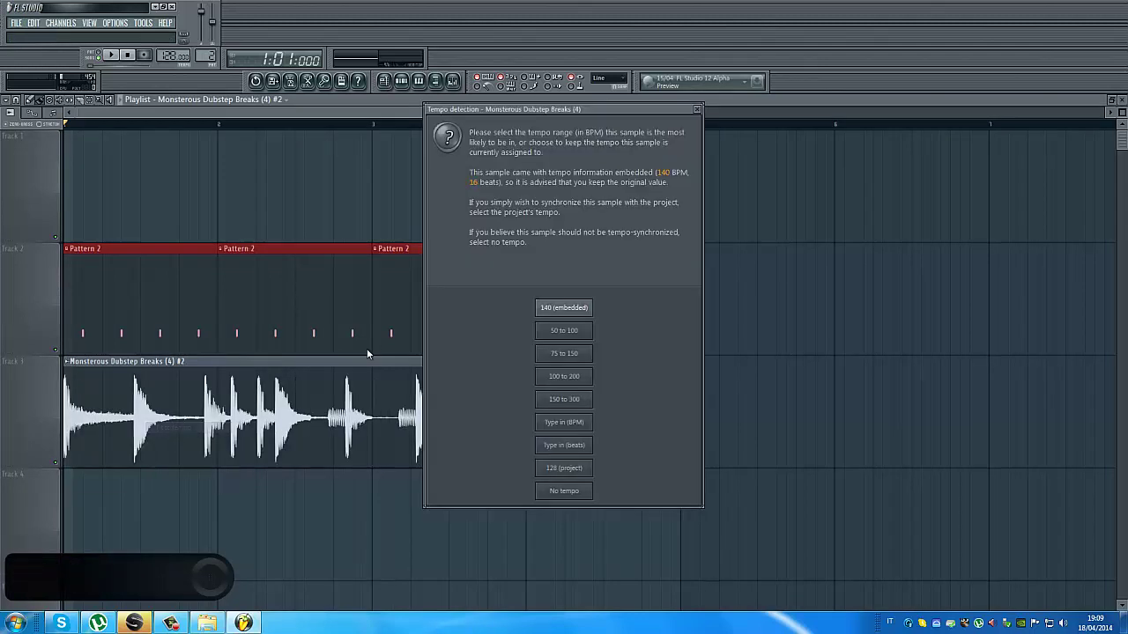
pyautogui.click(577, 309)
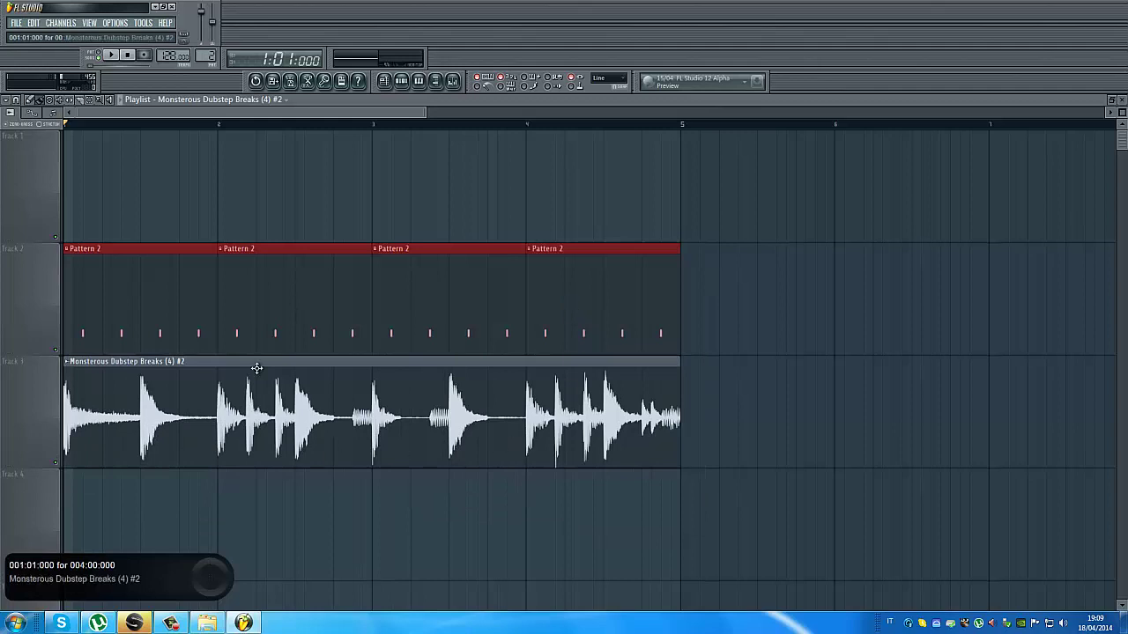
# Play the refitted drum loop against the Pattern 2 hats from bar 1 through bar 4 to check the timing
pyautogui.press('space')
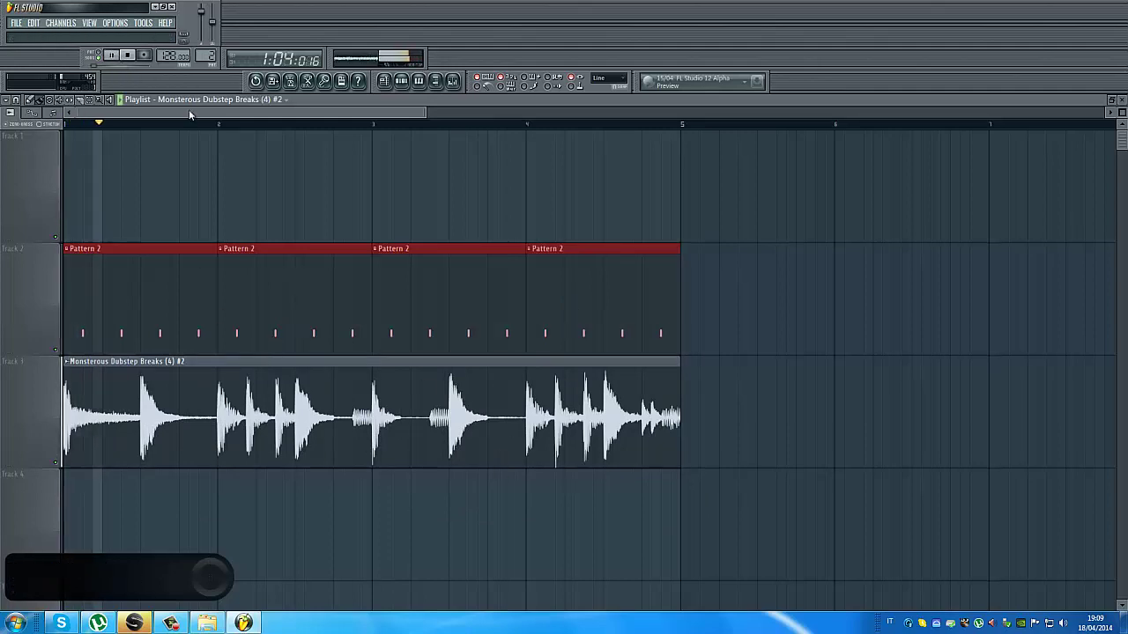
pyautogui.rightClick(309, 174)
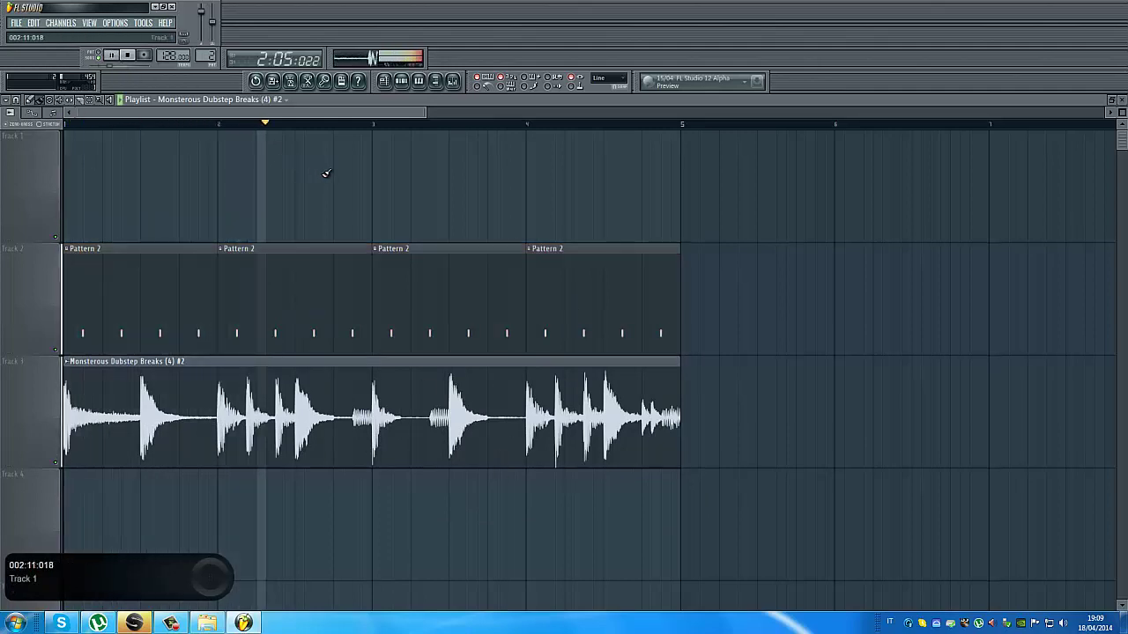
pyautogui.rightClick(322, 175)
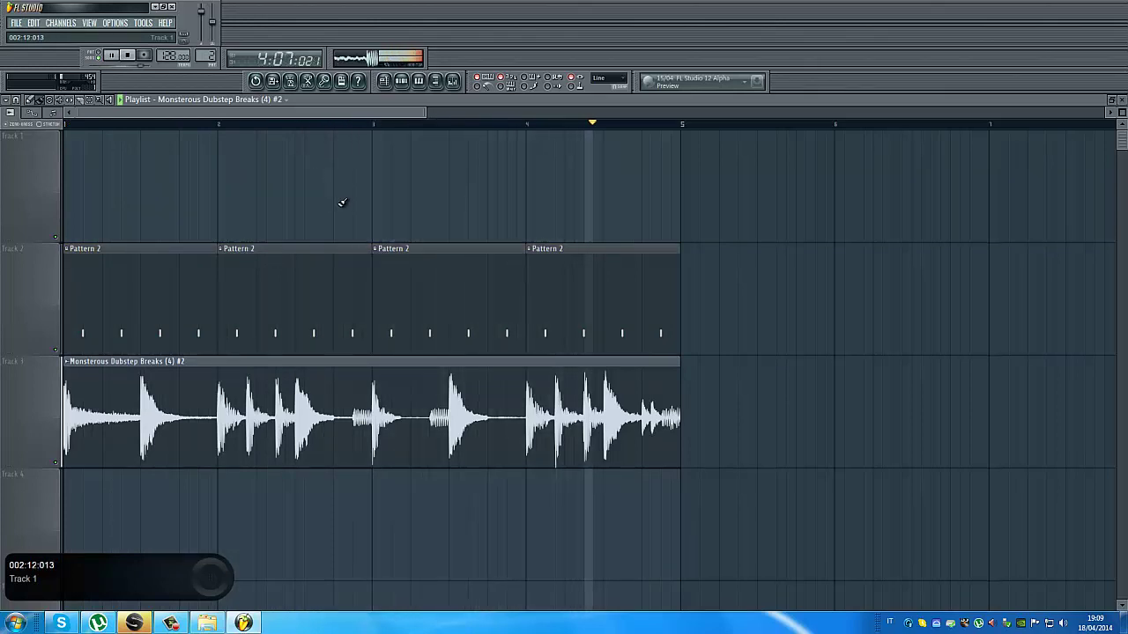
pyautogui.press('space')
# Delete all four Pattern 2 clips on Track 2 and the drum loop clip on Track 3
pyautogui.rightClick(355, 277)
pyautogui.rightClick(178, 290)
pyautogui.rightClick(441, 308)
pyautogui.rightClick(670, 315)
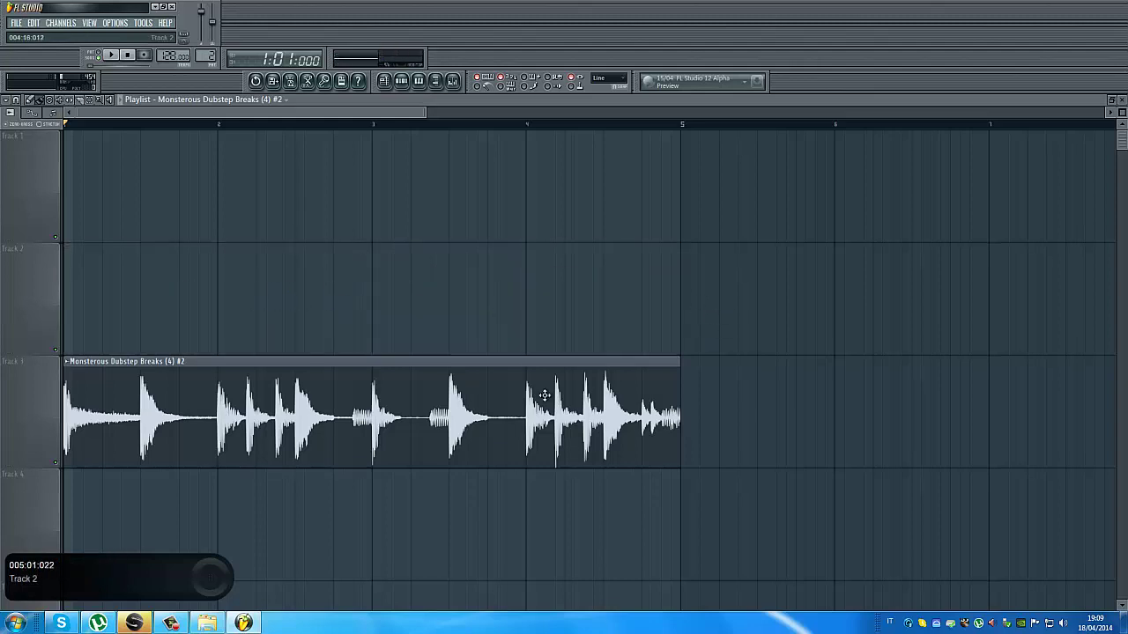
pyautogui.rightClick(514, 401)
pyautogui.click(499, 114)
pyautogui.click(474, 125)
pyautogui.moveTo(298, 112); pyautogui.dragTo(76, 112)
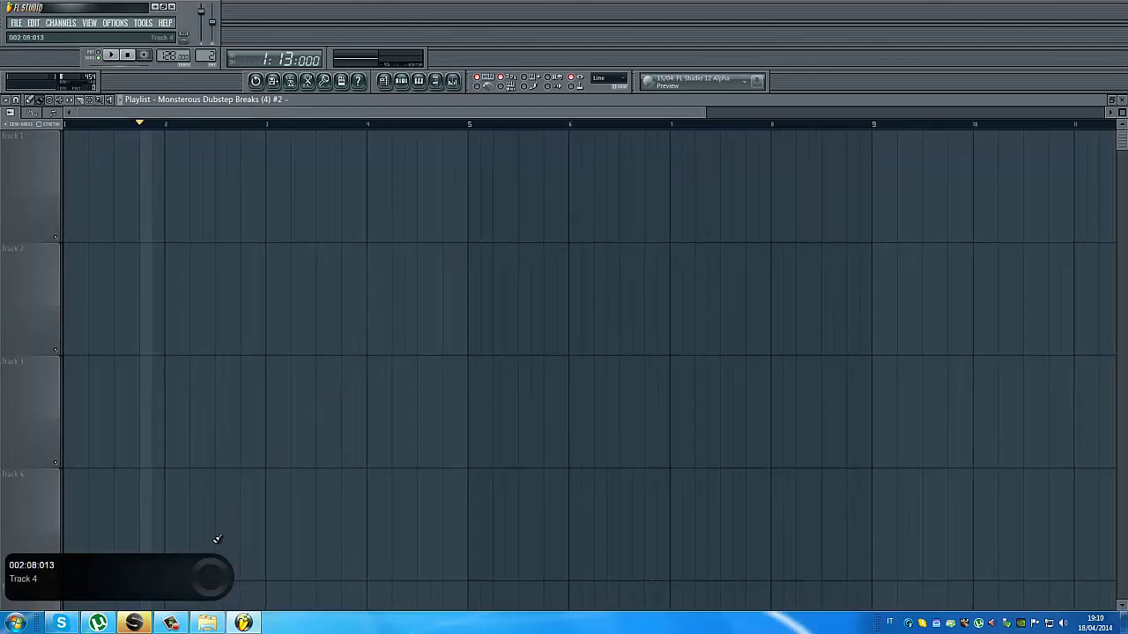
pyautogui.click(175, 624)
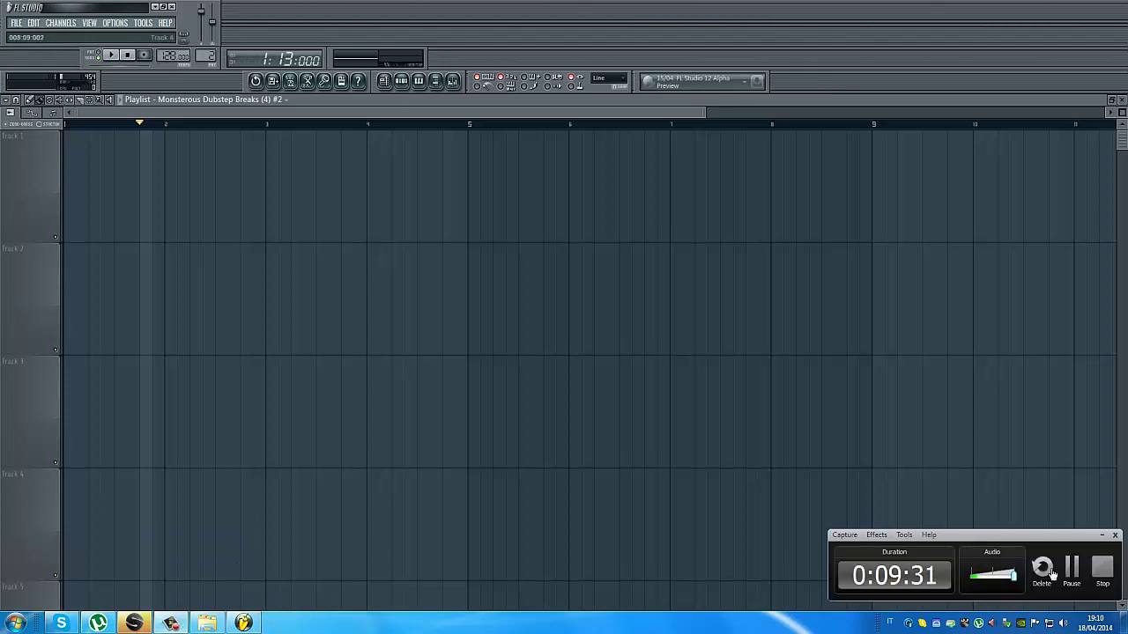